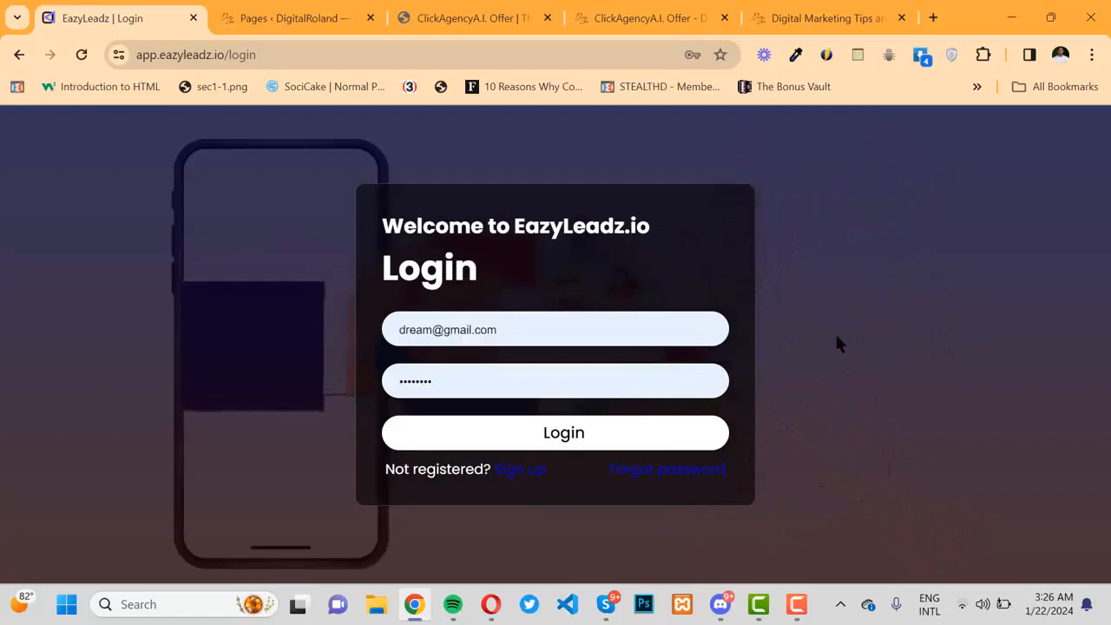
# Step: Log in with the prefilled credentials and create a new lead form named "Eazyleadz Form"
pyautogui.click(536, 437)
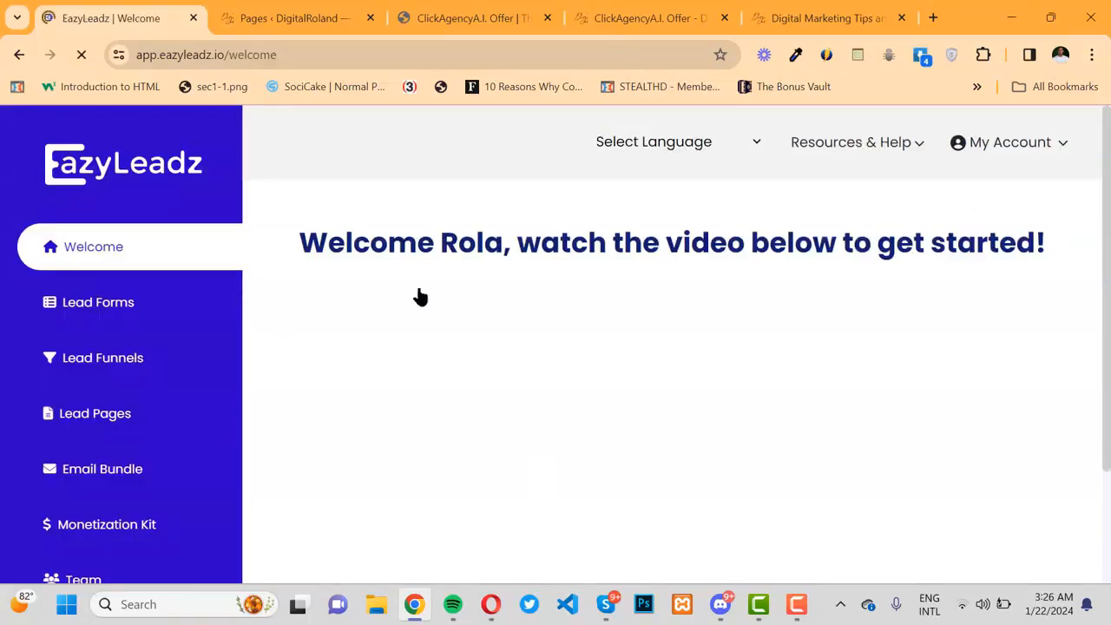
pyautogui.scroll(-1, 251, 390)
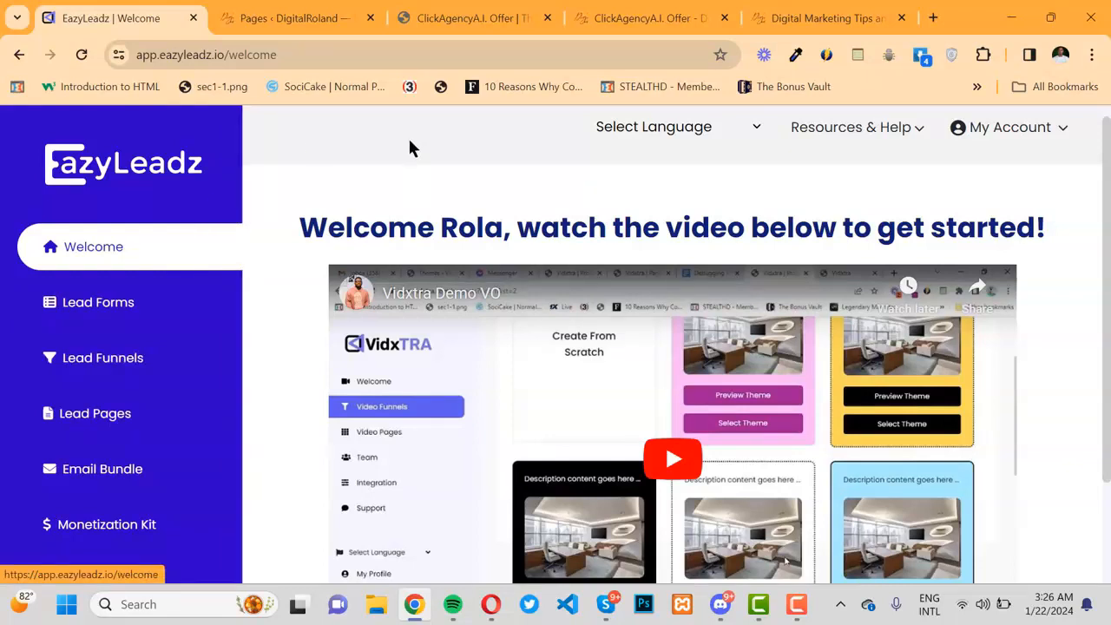
pyautogui.click(97, 301)
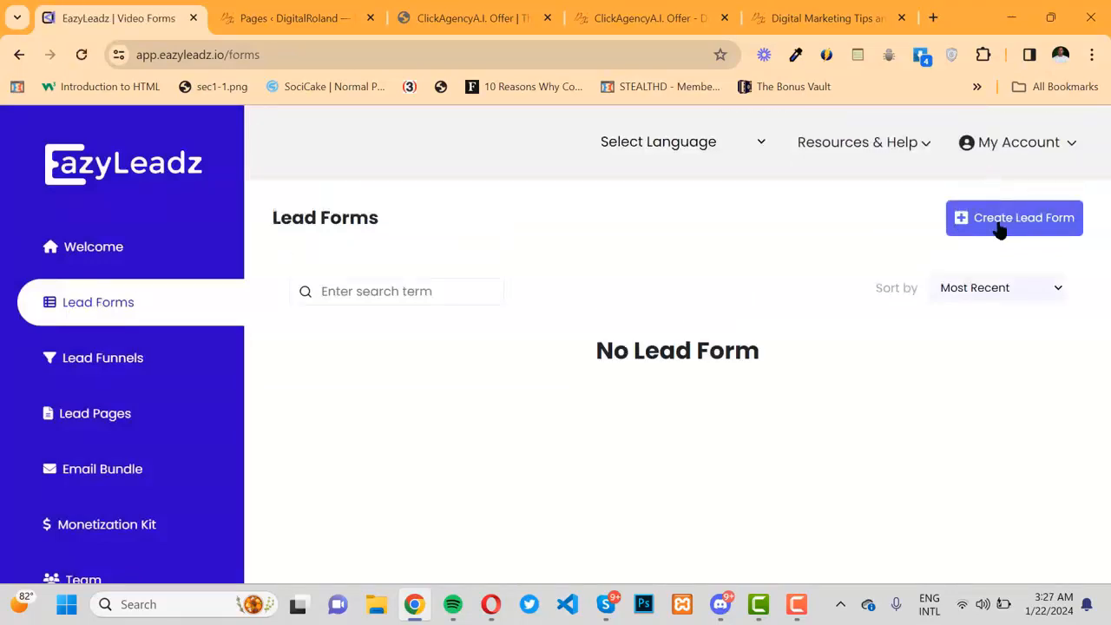
pyautogui.click(999, 228)
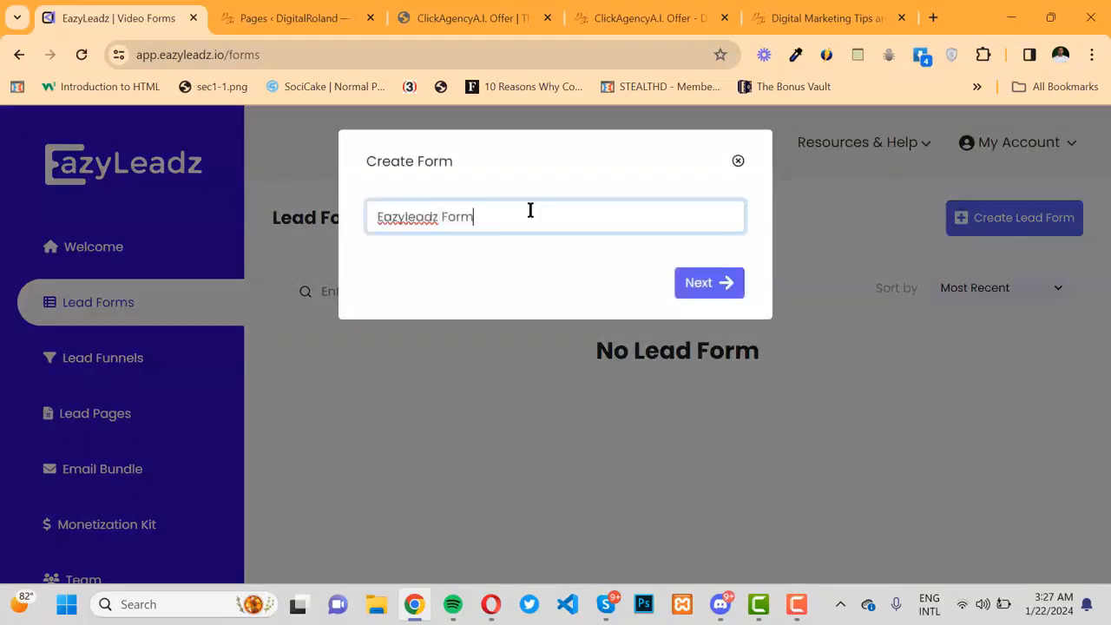
pyautogui.click(703, 287)
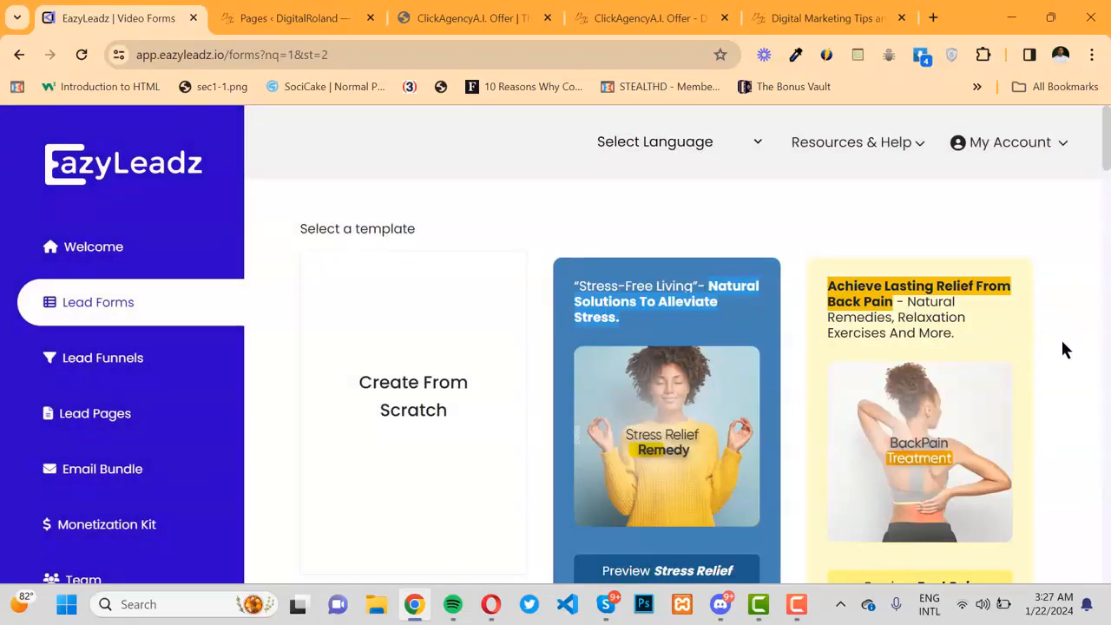
# Step: Preview the Make Money Podcasting (Video) template, including its sign-up page, and select it for the new form
pyautogui.scroll(-2, 1063, 342)
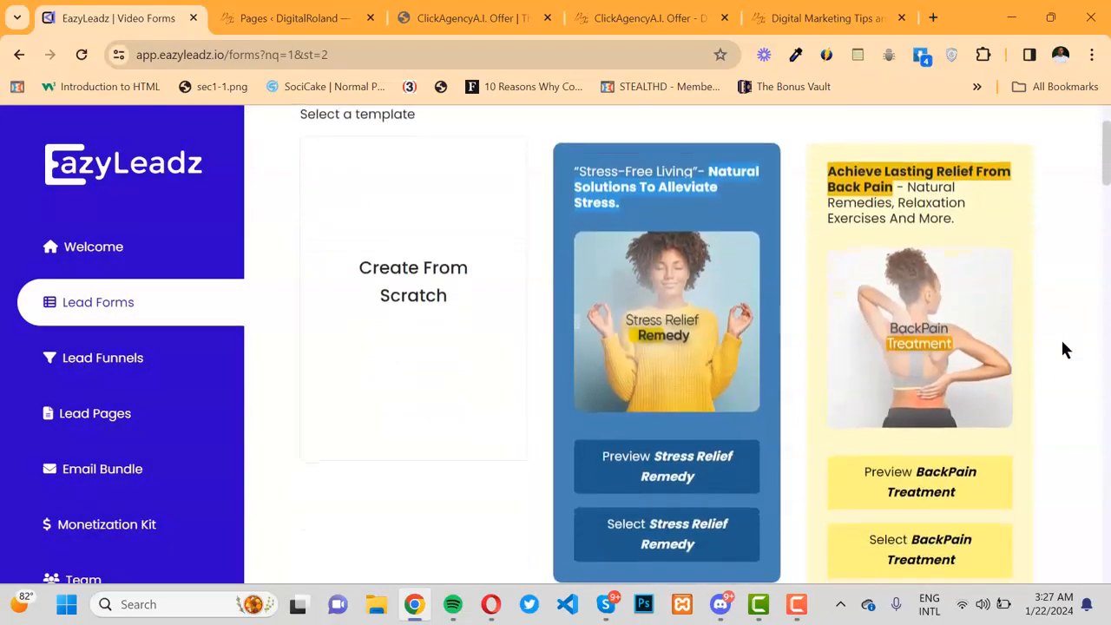
pyautogui.scroll(-3, 1063, 343)
pyautogui.scroll(-1, 1063, 343)
pyautogui.scroll(-1, 1063, 347)
pyautogui.scroll(-2, 1065, 348)
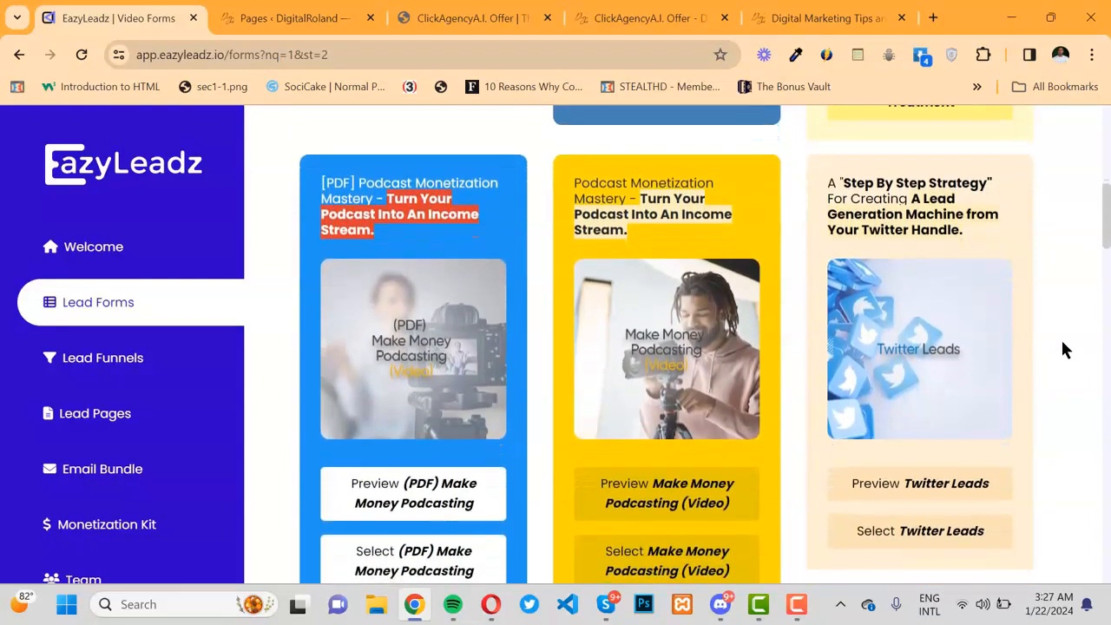
pyautogui.scroll(-1, 1066, 348)
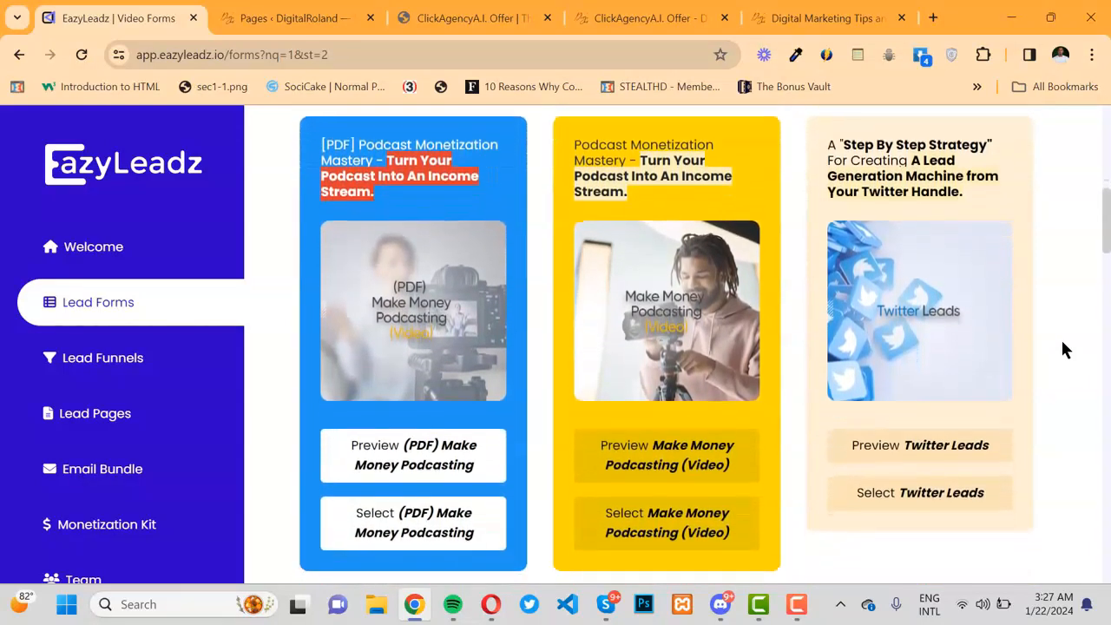
pyautogui.scroll(-1, 1065, 347)
pyautogui.click(650, 408)
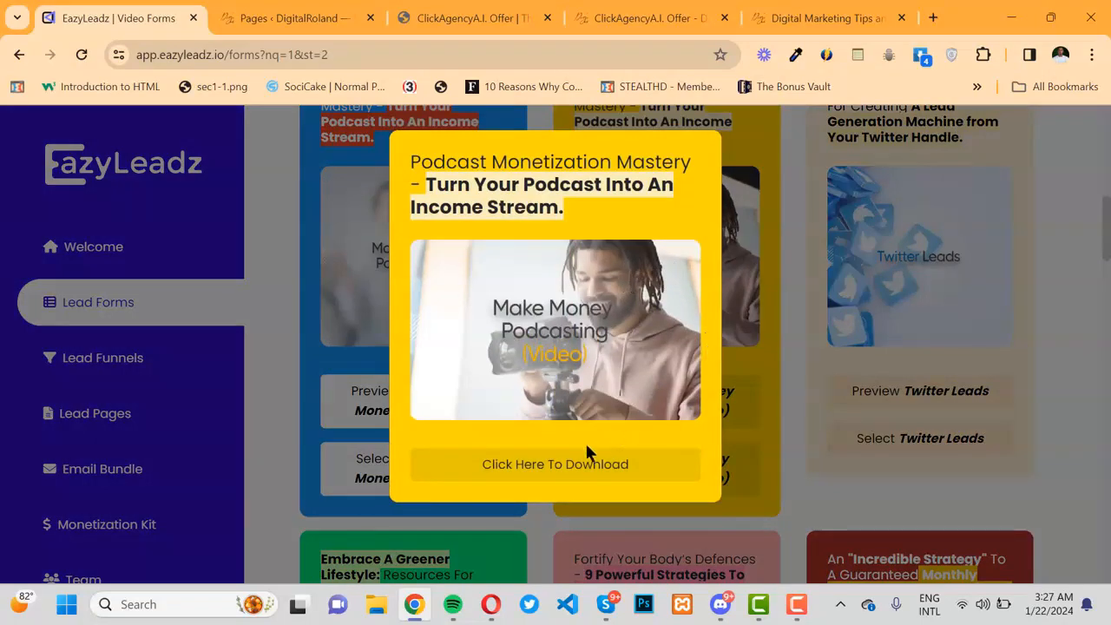
pyautogui.click(552, 468)
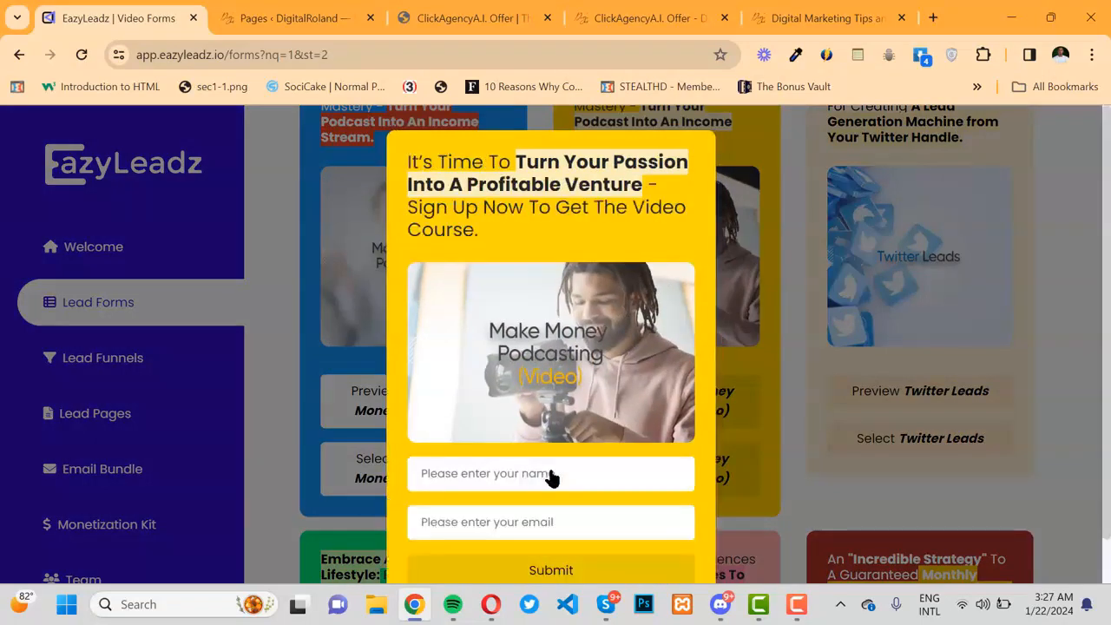
pyautogui.click(555, 570)
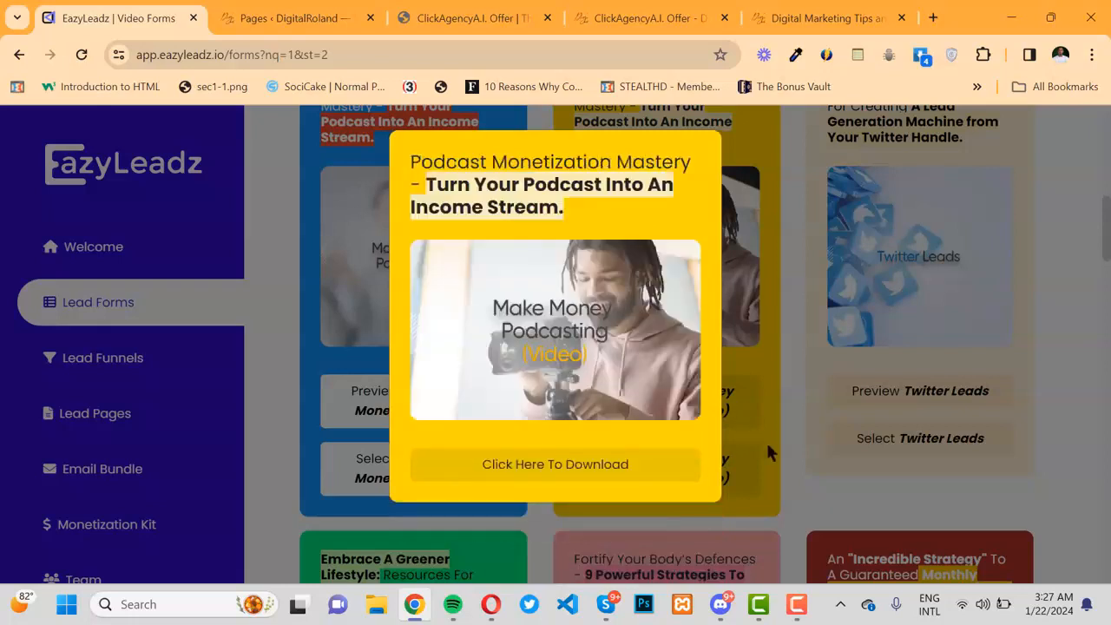
pyautogui.click(765, 440)
pyautogui.click(641, 474)
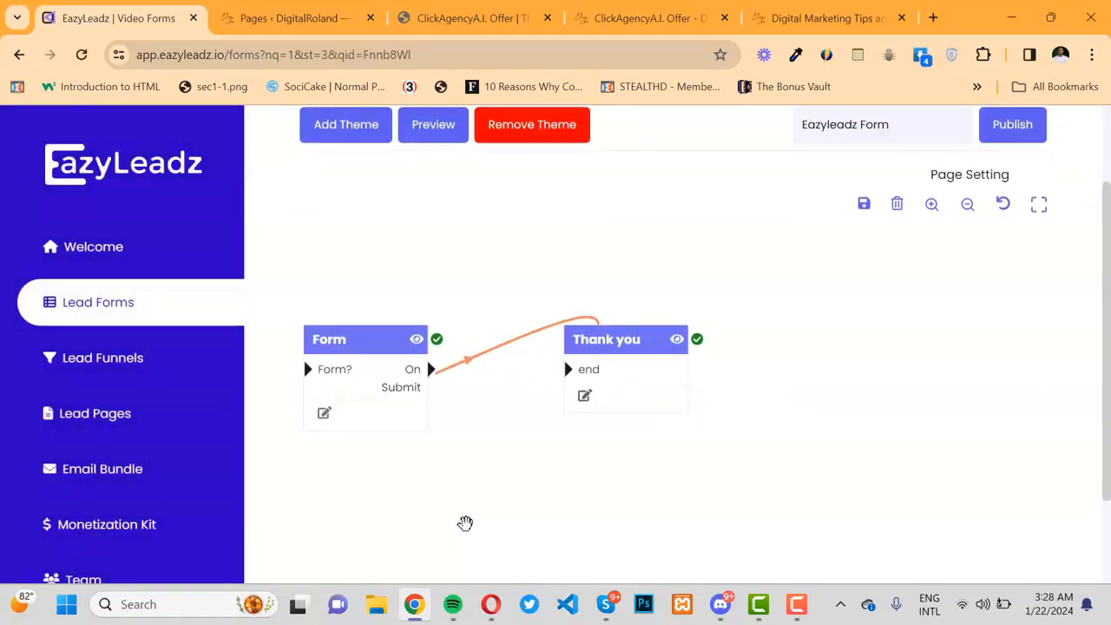
# Step: Remove the highlight color from "Turn Your Passion Into A Profitable Venture" in the Form block's heading and save the block
pyautogui.click(324, 416)
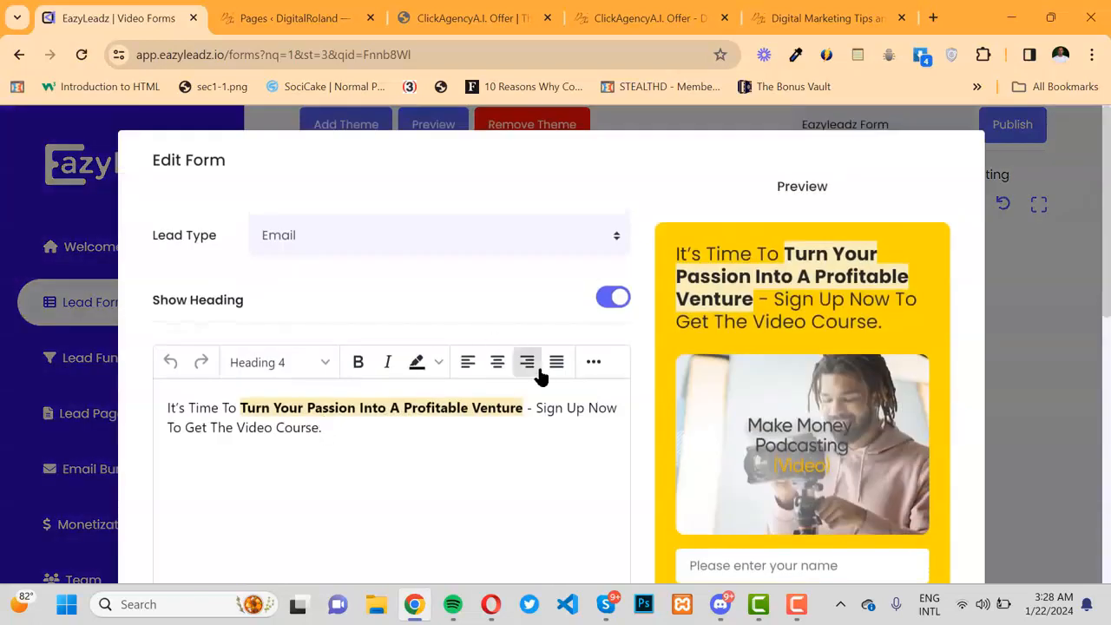
pyautogui.click(346, 243)
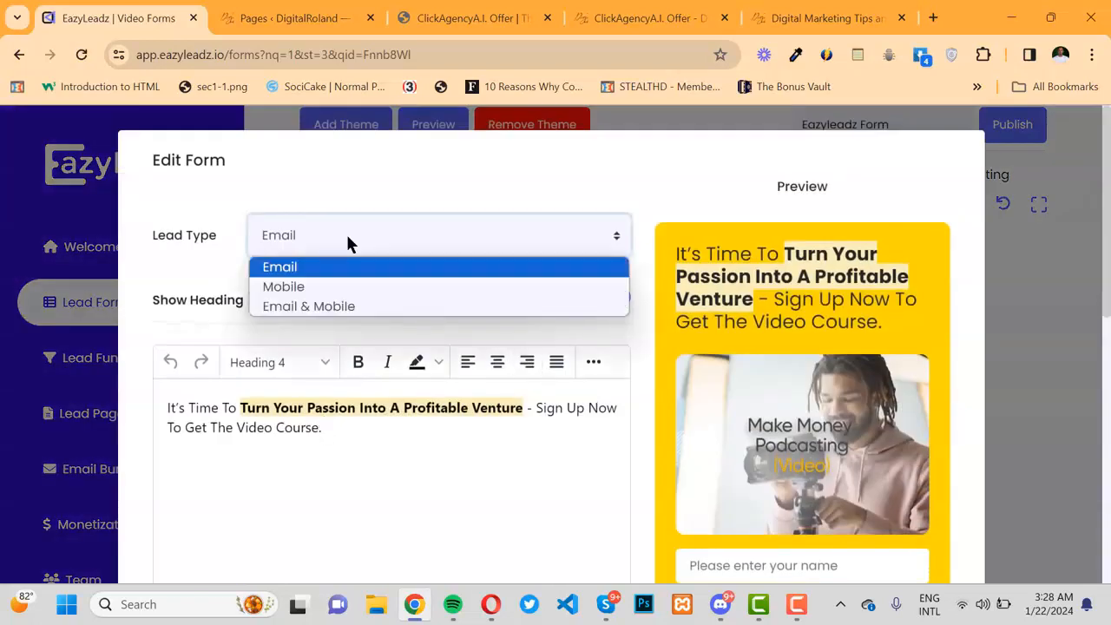
pyautogui.scroll(-1, 332, 312)
pyautogui.moveTo(241, 379); pyautogui.dragTo(518, 379)
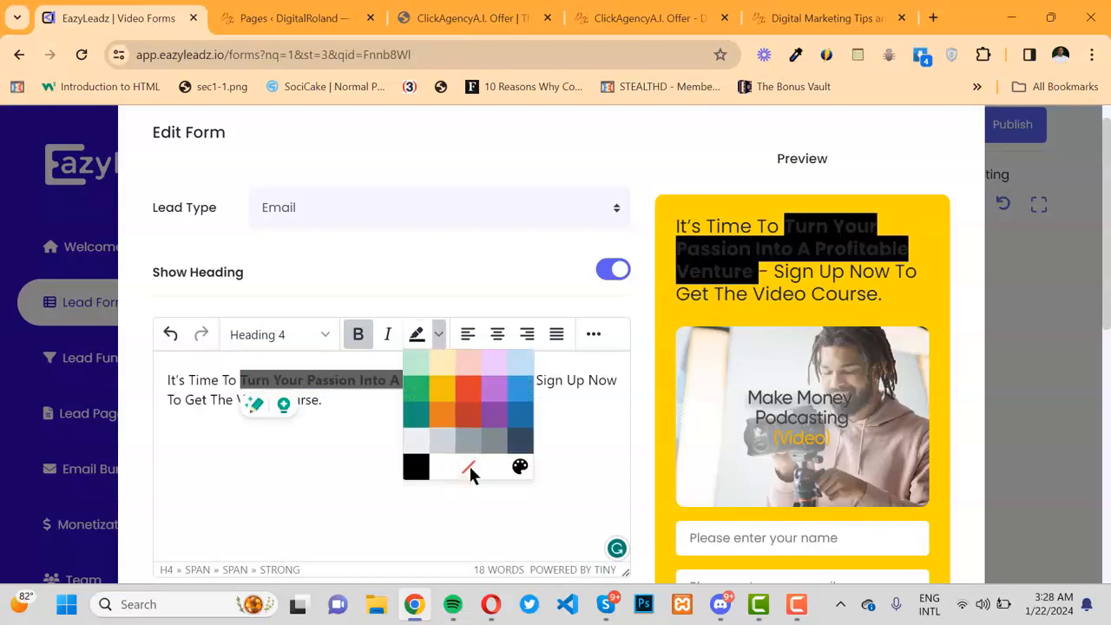
pyautogui.click(470, 468)
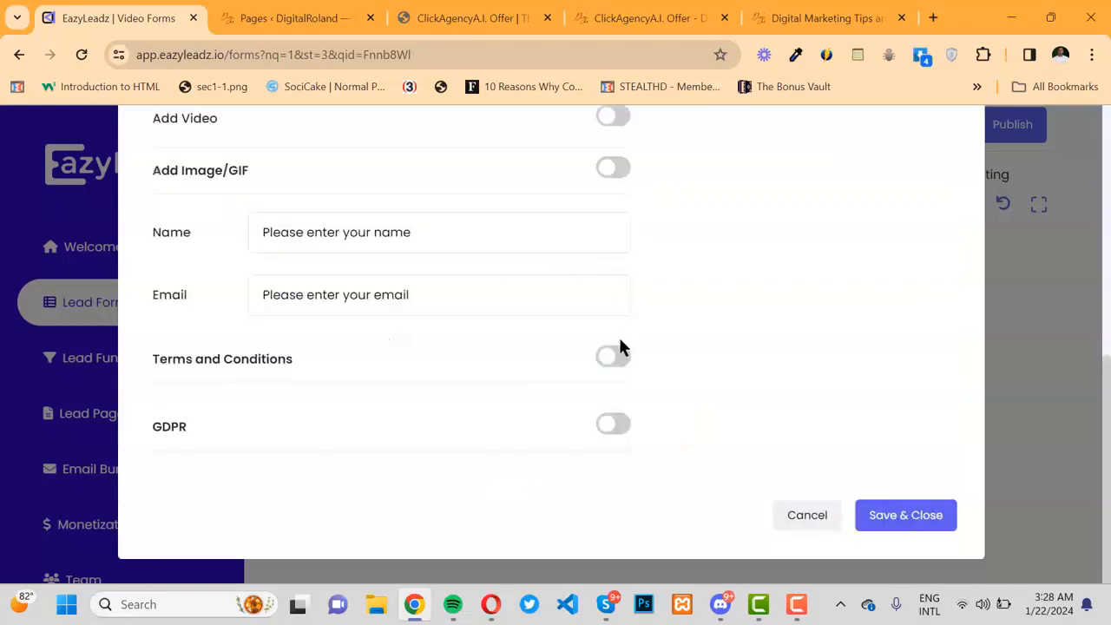
pyautogui.click(905, 516)
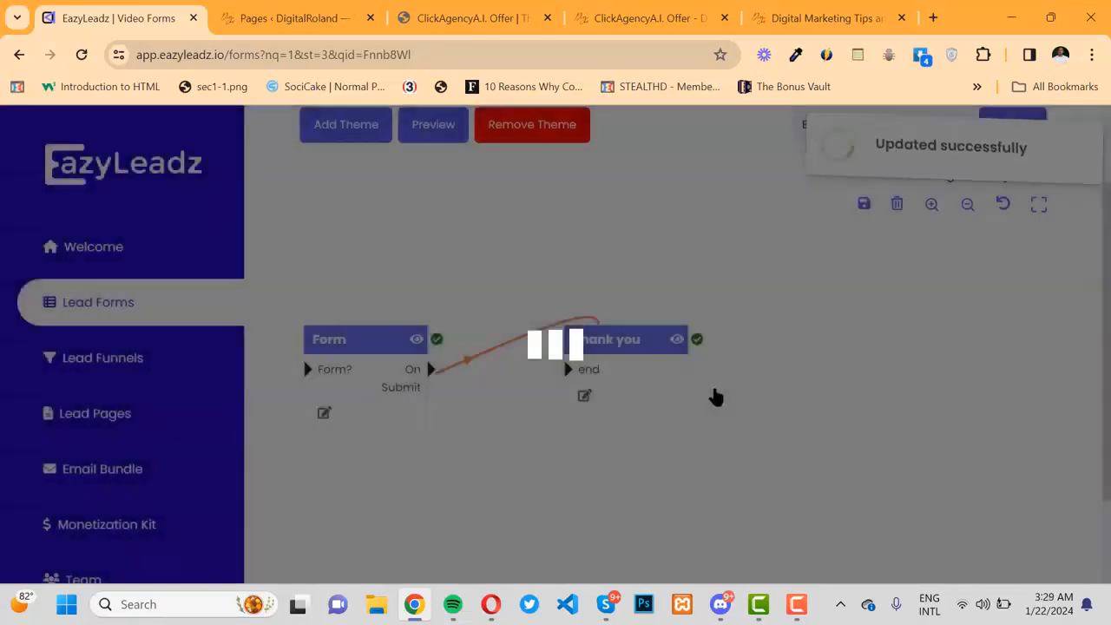
# Step: Delete the empty line above "Click the button below to download this offer" in the Thank you block and save it
pyautogui.click(584, 396)
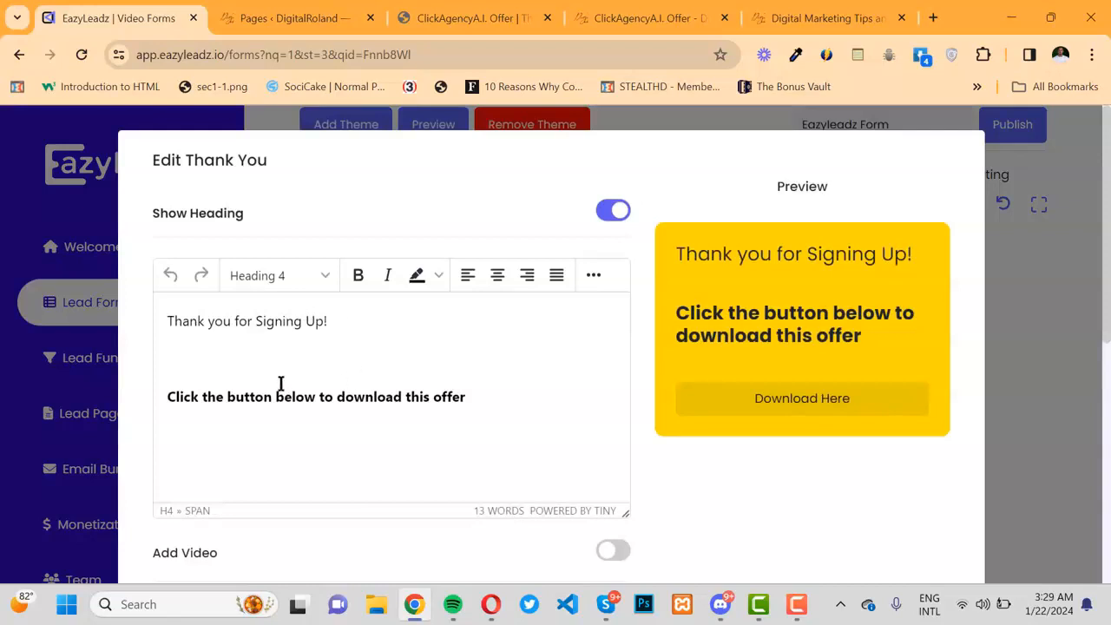
pyautogui.click(238, 361)
pyautogui.press('BackSpace')
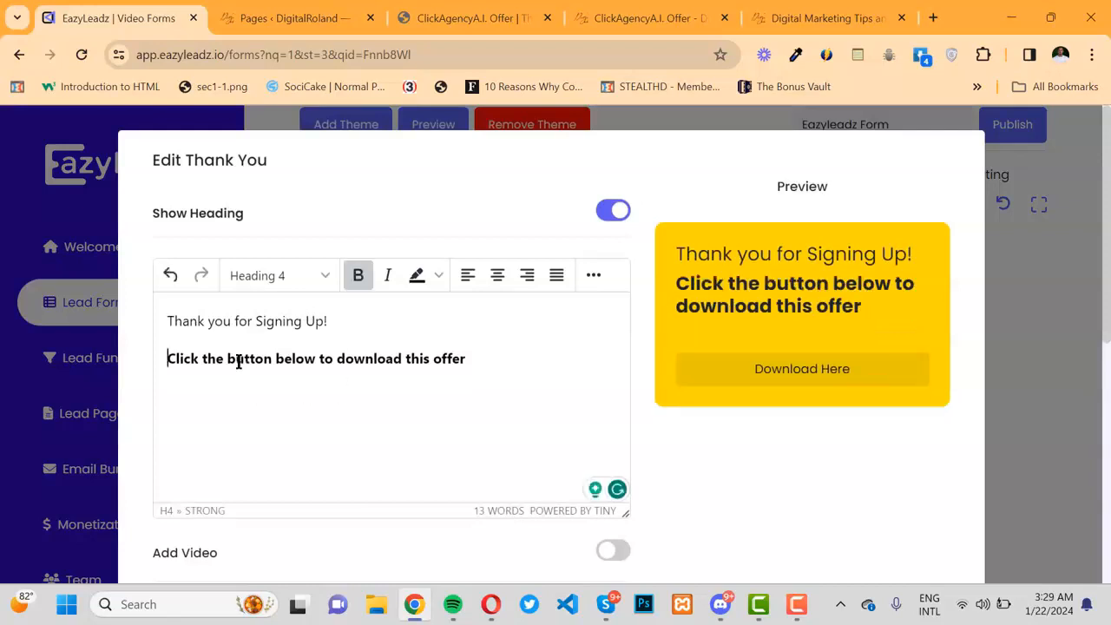
pyautogui.scroll(-6, 840, 419)
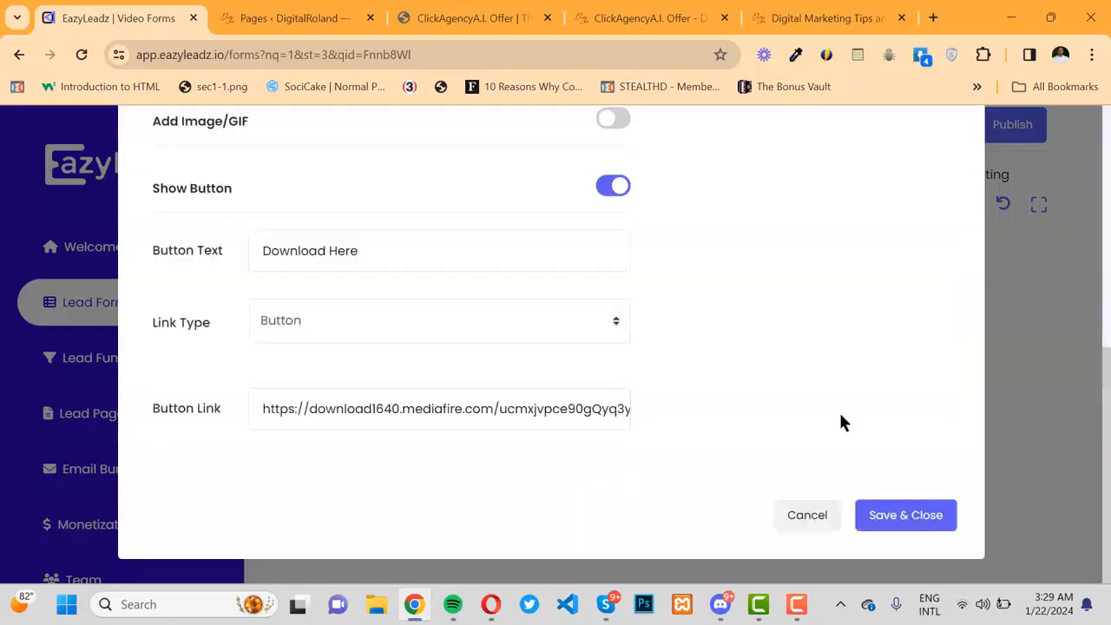
pyautogui.click(881, 519)
# Step: Apply a pale yellow theme to the lead form and publish it
pyautogui.click(329, 241)
pyautogui.scroll(-7, 408, 404)
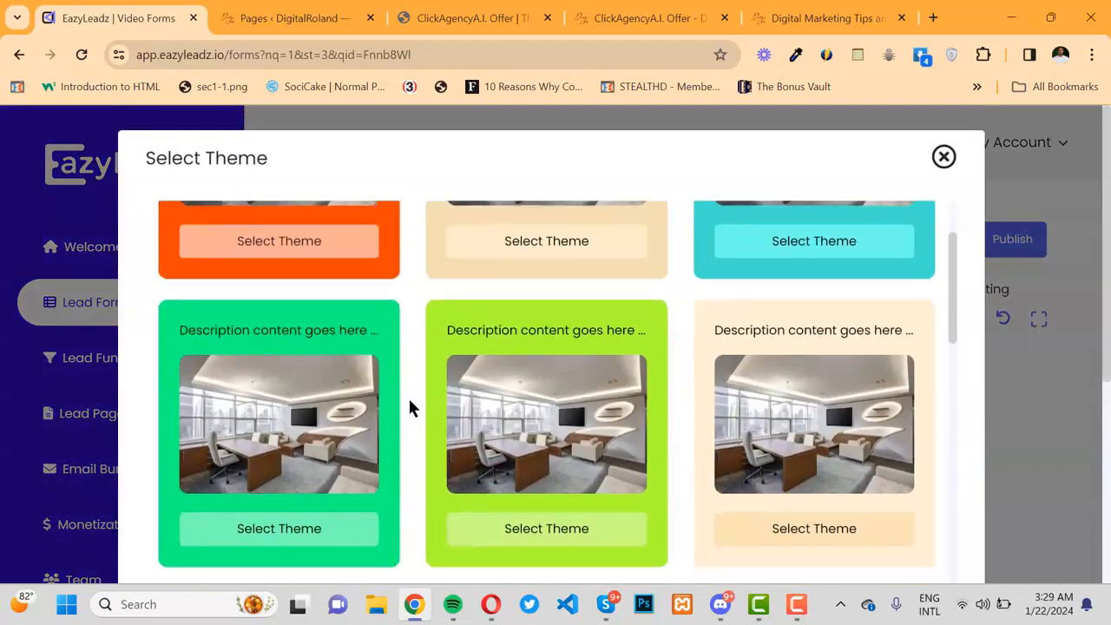
pyautogui.click(773, 361)
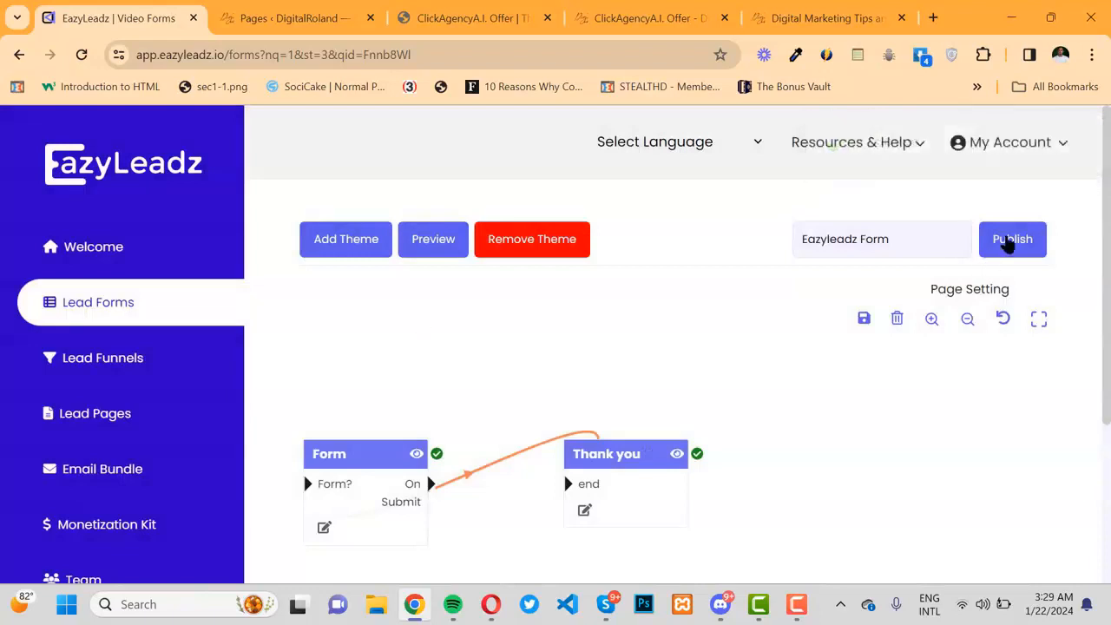
pyautogui.click(1010, 240)
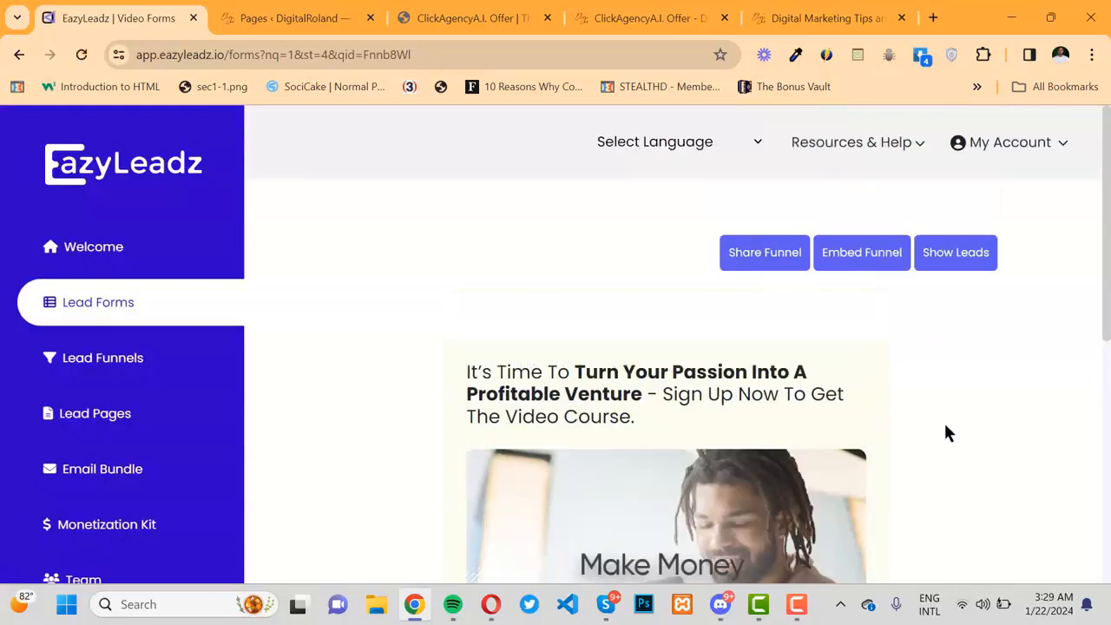
# Step: Check the funnel's social media sharing options, and copy its embed code for any page builder or website
pyautogui.click(757, 222)
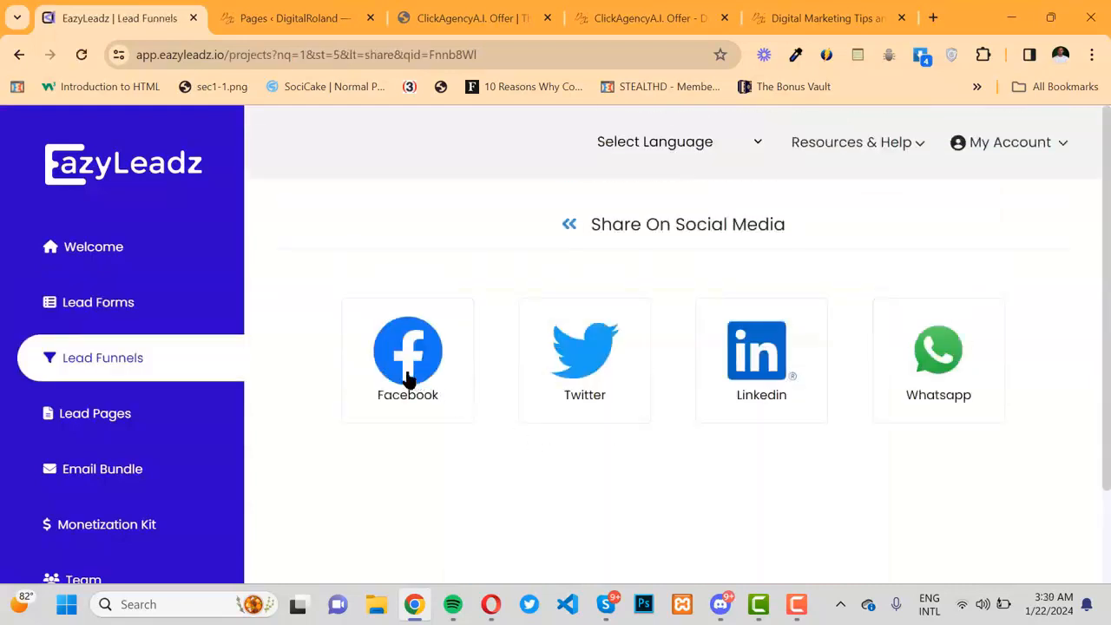
pyautogui.click(568, 228)
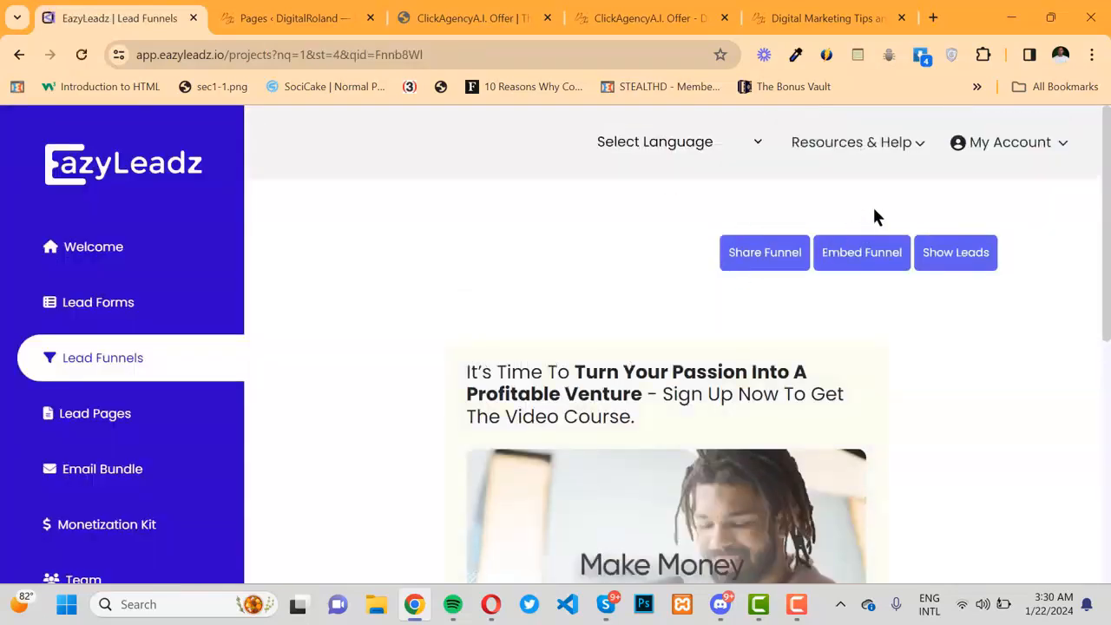
pyautogui.click(856, 253)
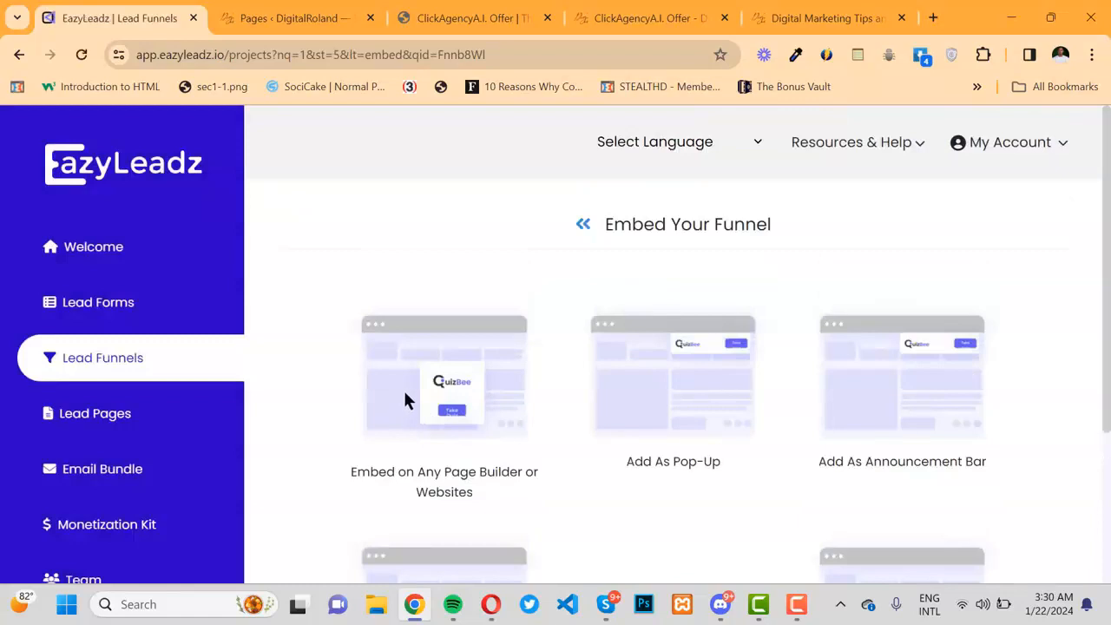
pyautogui.click(413, 374)
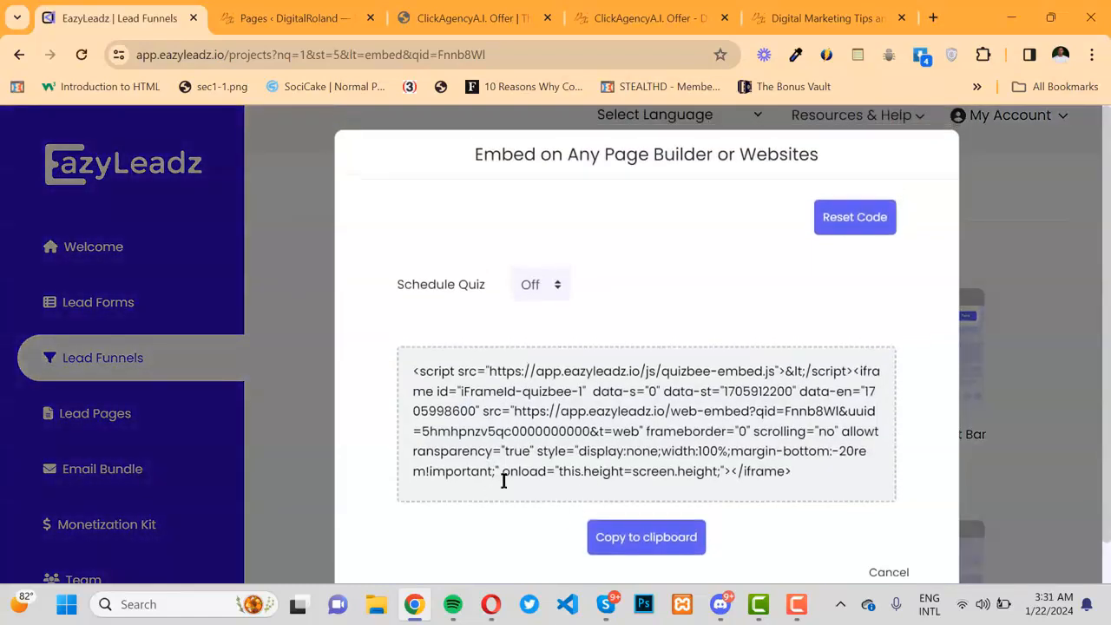
pyautogui.click(623, 545)
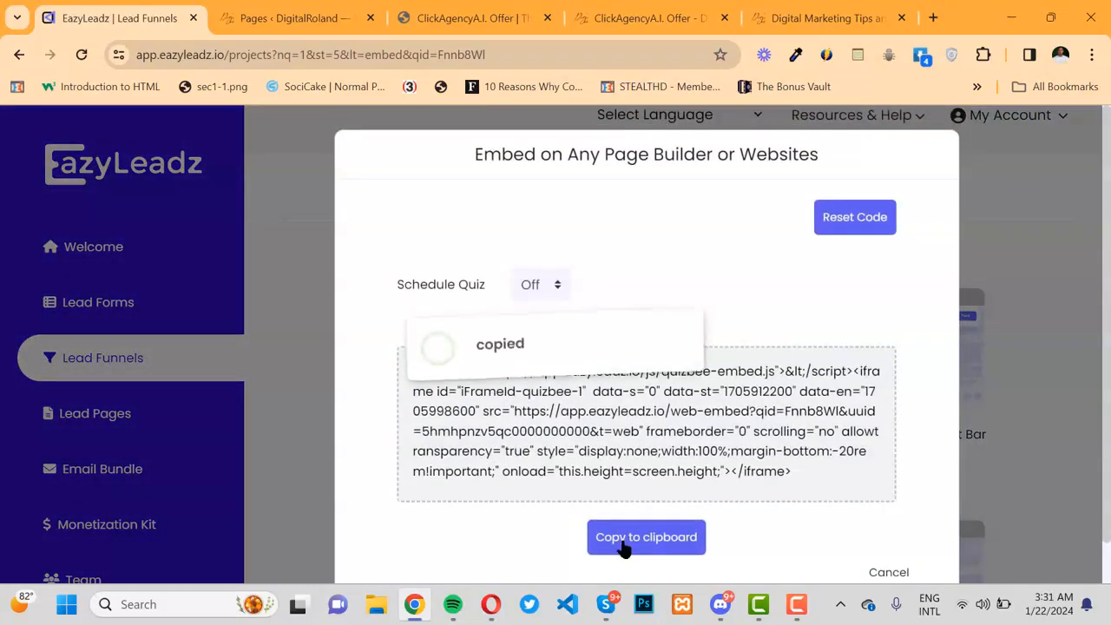
# Step: Switch to the ClickAgencyA.I. Offer page editor and place a Custom HTML element in the middle column of the empty three-column row
pyautogui.click(460, 21)
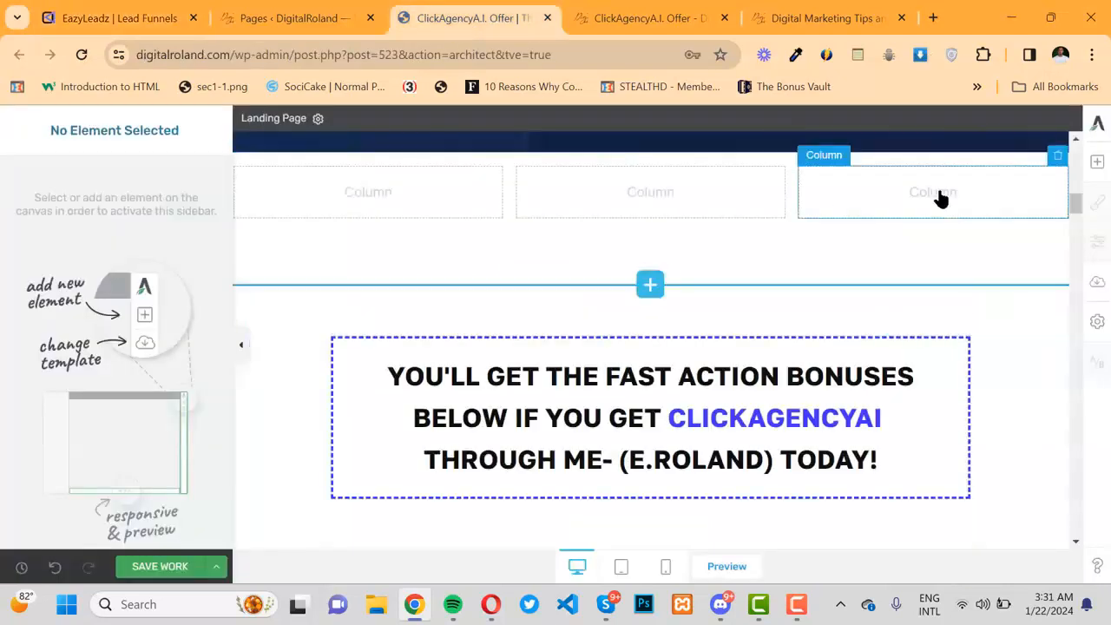
pyautogui.click(1095, 162)
pyautogui.click(940, 147)
pyautogui.write('html')
pyautogui.moveTo(951, 289); pyautogui.dragTo(624, 259)
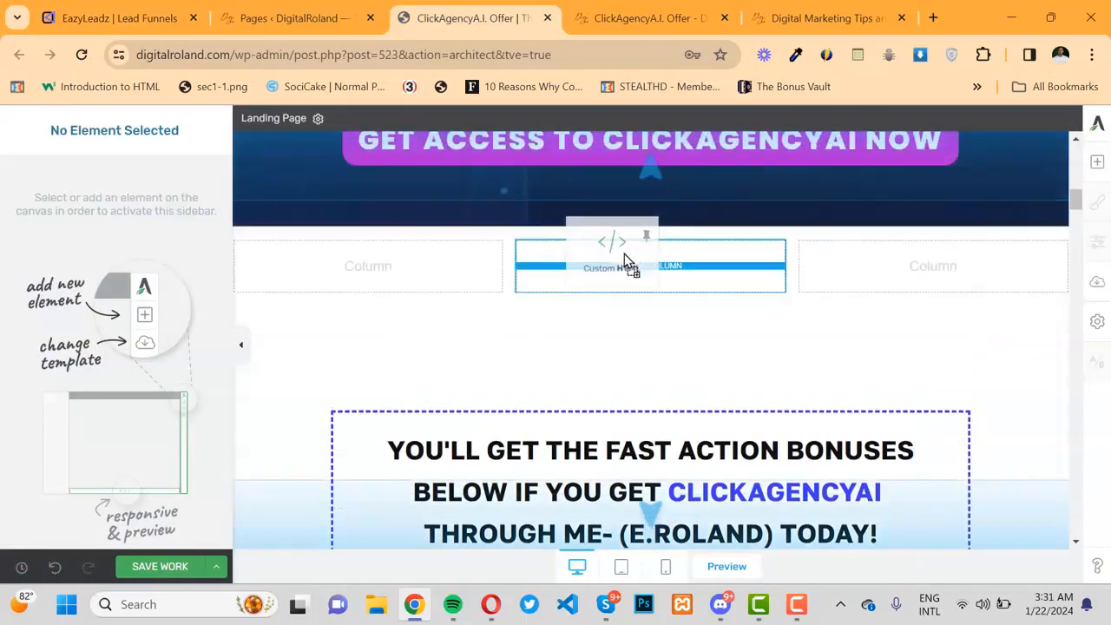
# Step: Paste the copied embed code into the Custom HTML element and save the landing page
pyautogui.hotkey('ctrl', 'v')
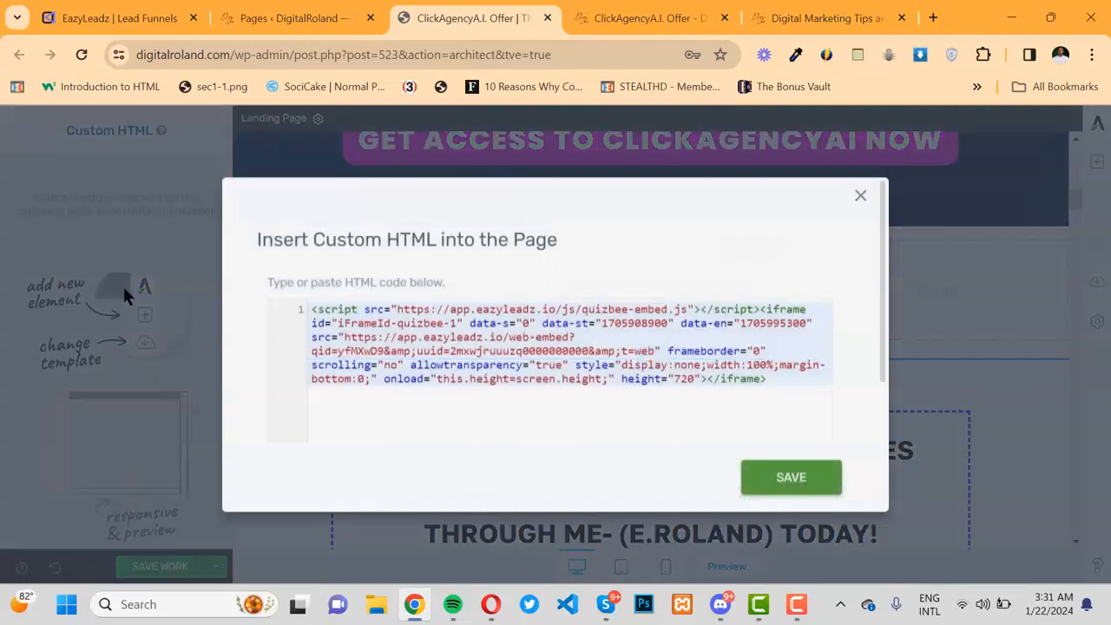
pyautogui.click(788, 478)
pyautogui.click(155, 565)
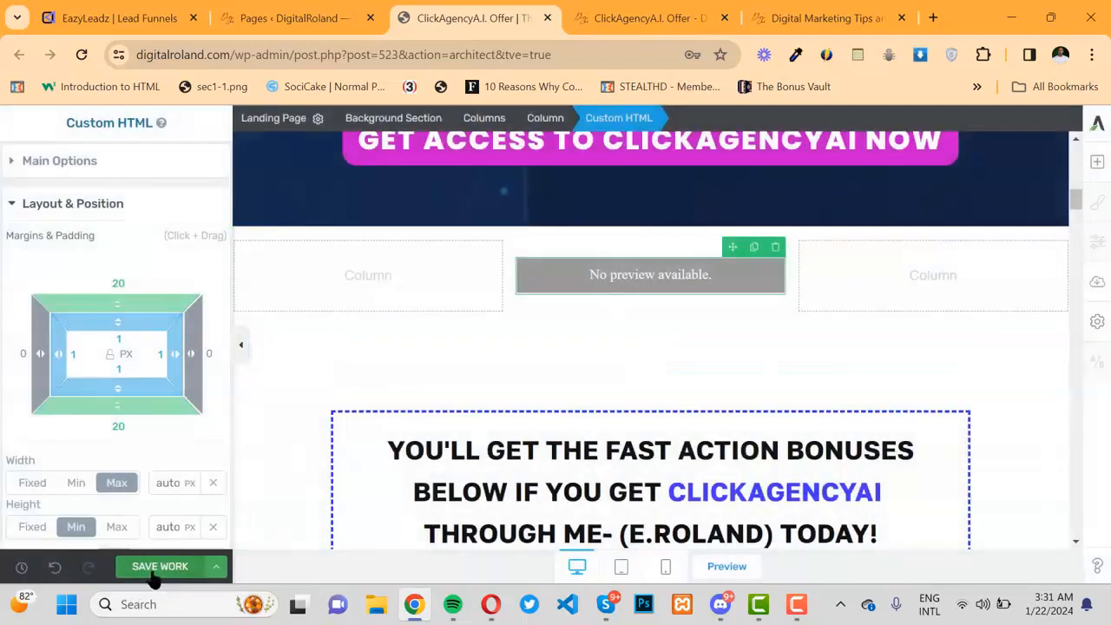
# Step: Examine the embedded podcasting form on the live ClickAgencyA.I. Offer page and return to the funnel's embed options
pyautogui.hotkey('ctrl', 'Tab')
pyautogui.scroll(1, 104, 271)
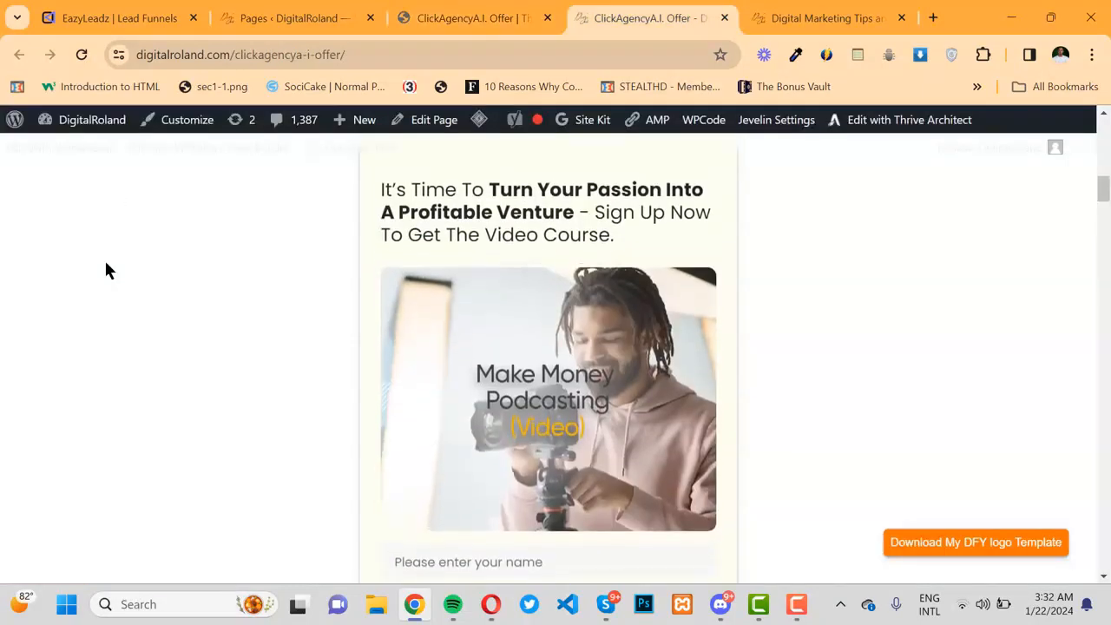
pyautogui.scroll(-3, 106, 271)
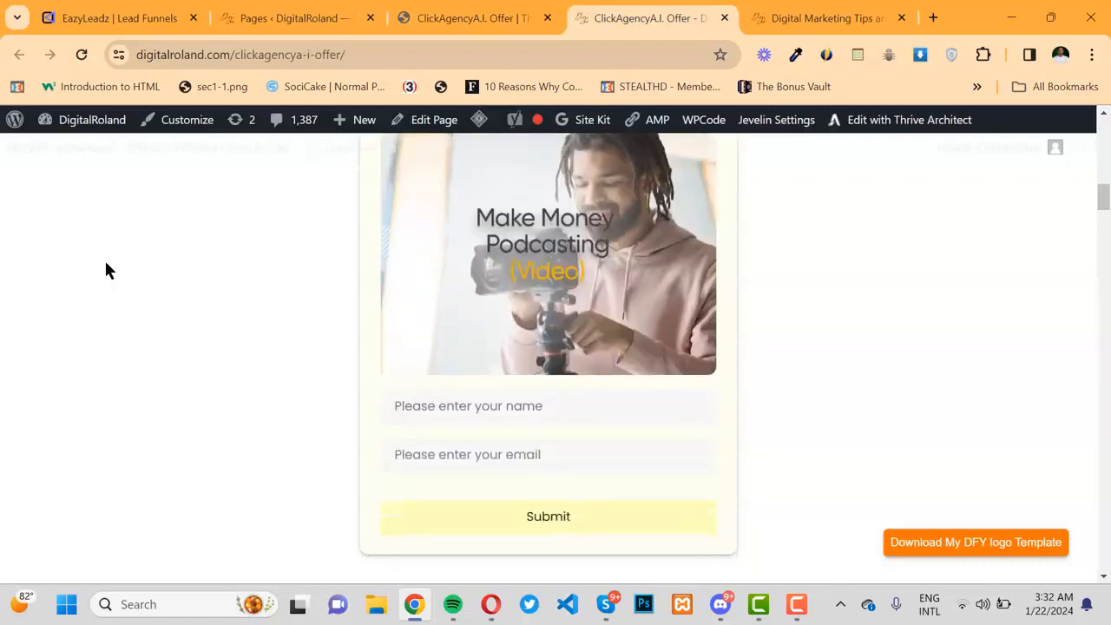
pyautogui.scroll(2, 105, 270)
pyautogui.hotkey('ctrl', '1')
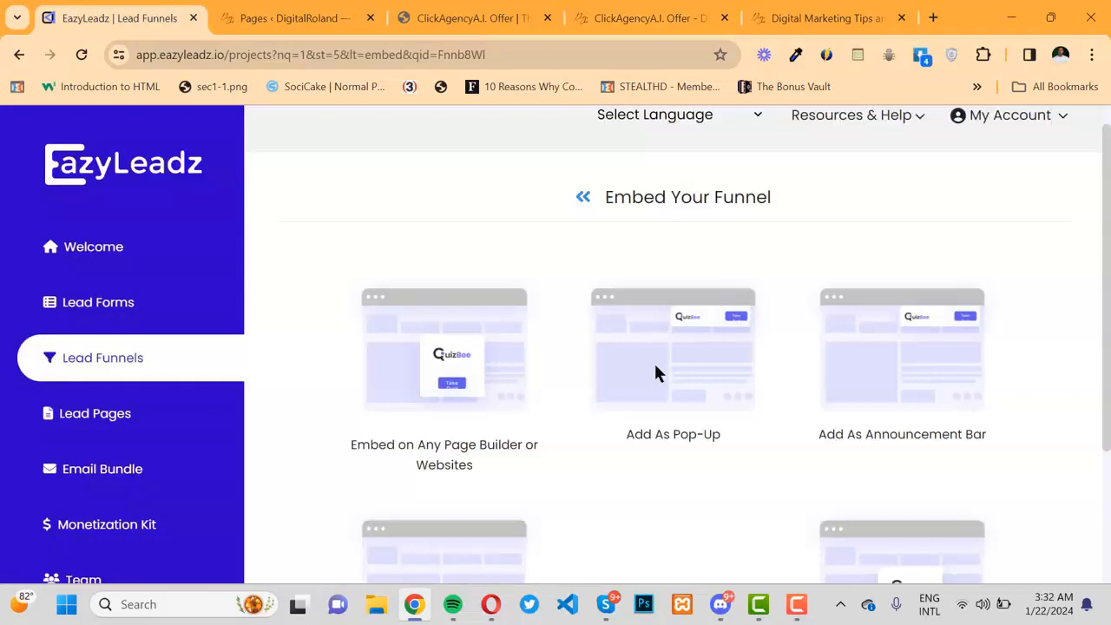
# Step: Generate a fresh pop-up embed code for the funnel with the Center position, copy it, and switch to the WordPress dashboard
pyautogui.click(655, 371)
pyautogui.click(792, 242)
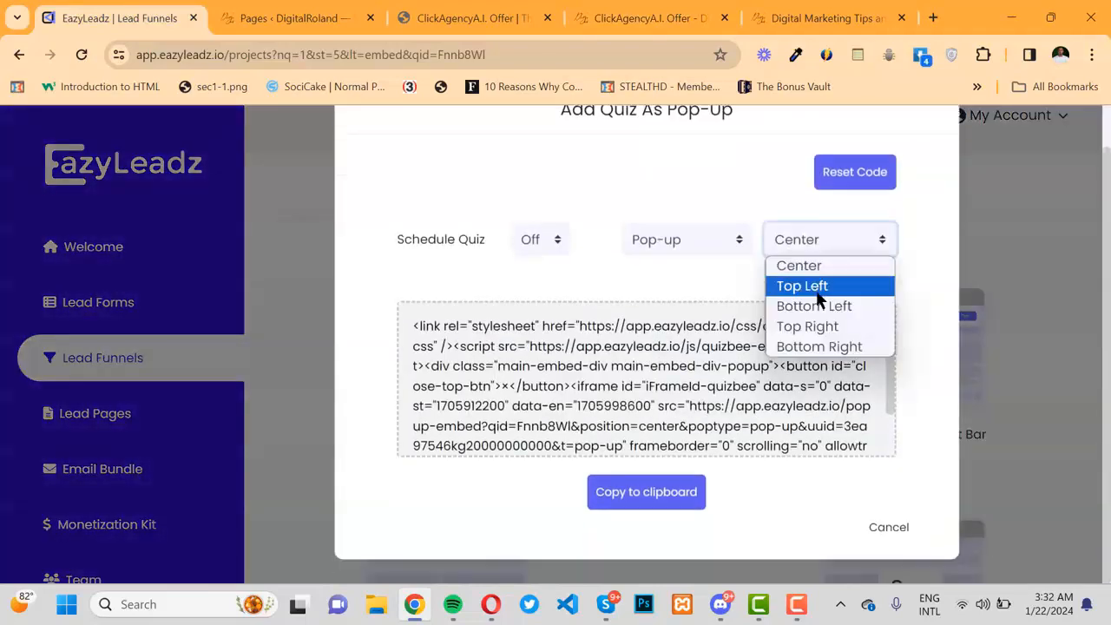
pyautogui.click(788, 236)
pyautogui.click(851, 177)
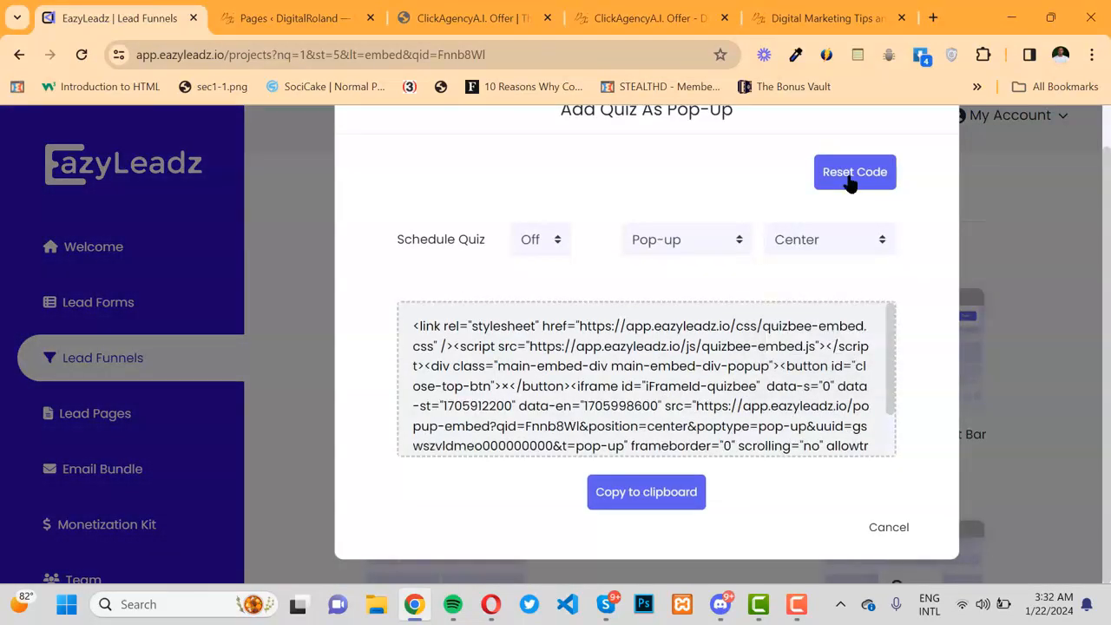
pyautogui.click(630, 491)
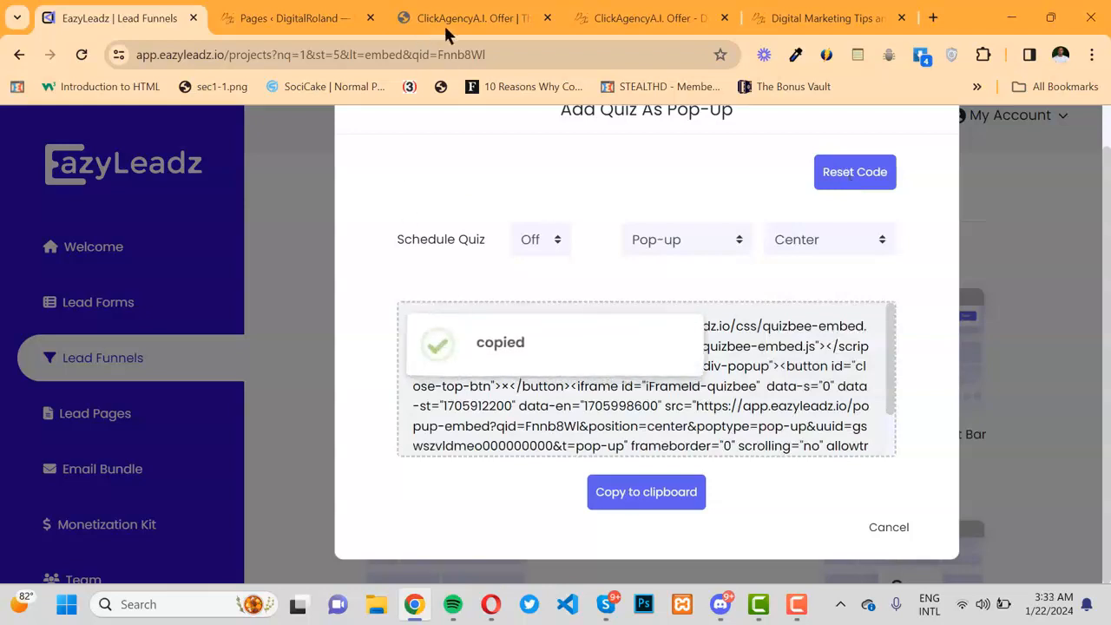
pyautogui.click(295, 17)
# Step: Examine the podcasting form pop-up on the live digitalroland.com homepage
pyautogui.scroll(-3, 424, 414)
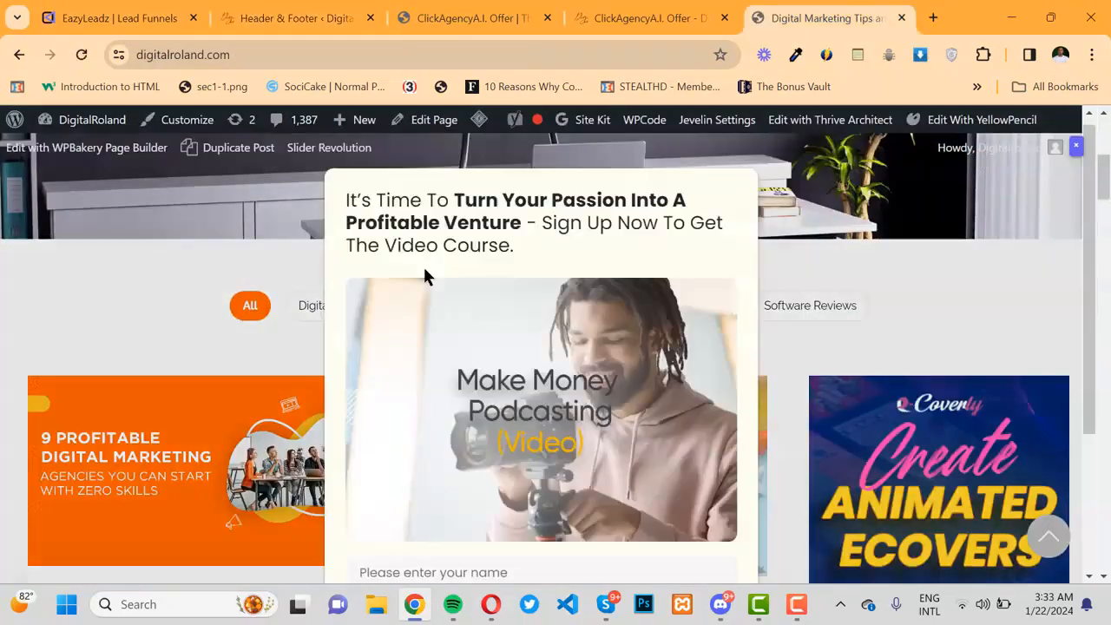
pyautogui.scroll(-1, 422, 264)
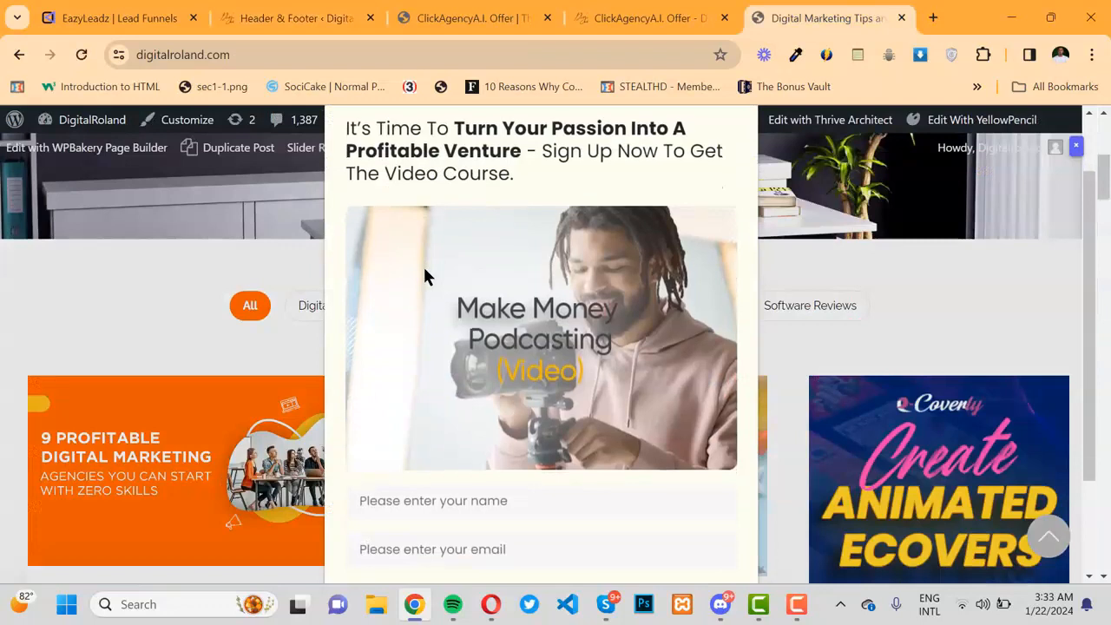
pyautogui.scroll(1, 601, 317)
pyautogui.scroll(-3, 605, 322)
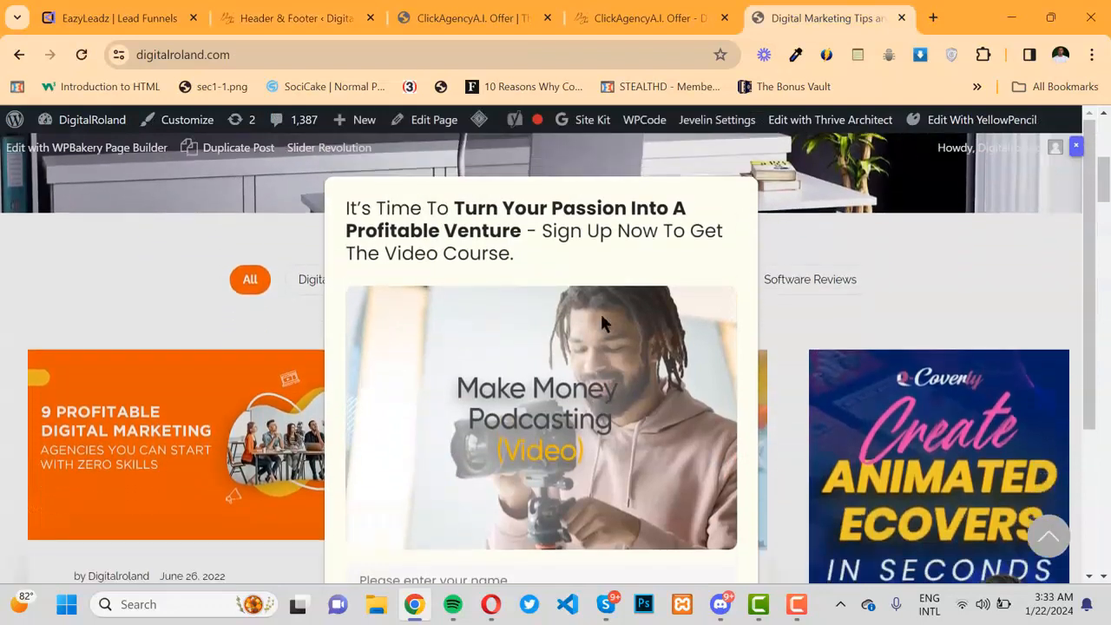
pyautogui.scroll(-2, 605, 323)
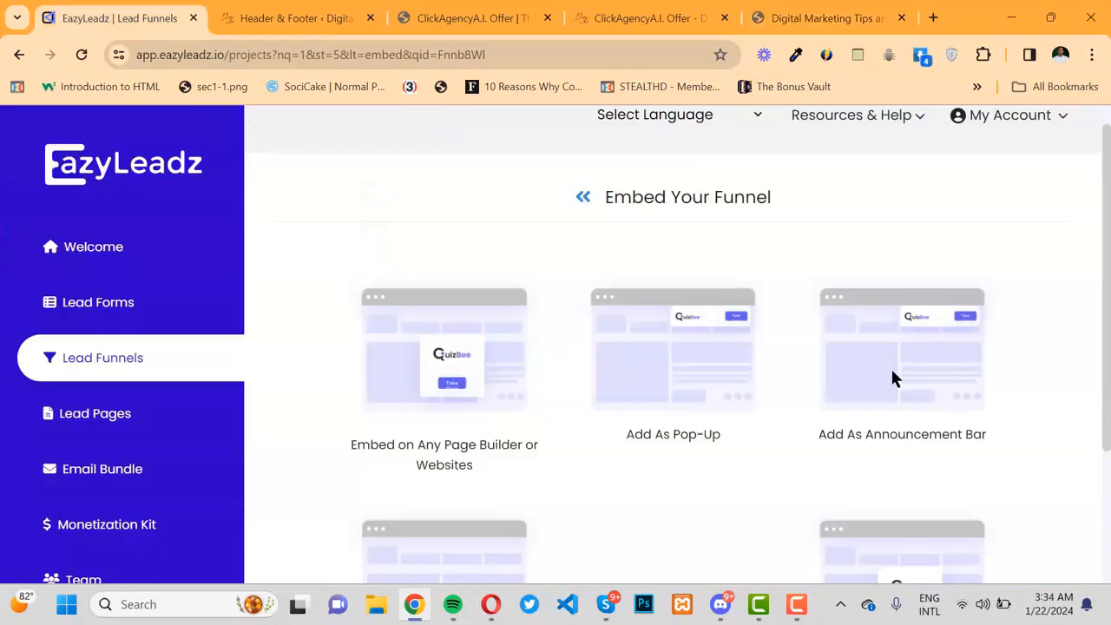
# Step: Style the funnel's announcement bar "Download My Podcast Cheetsheet" with an orange background (255, 174, 0), black text and a black "Download Here" button with white lettering
pyautogui.click(889, 365)
pyautogui.scroll(-3, 538, 312)
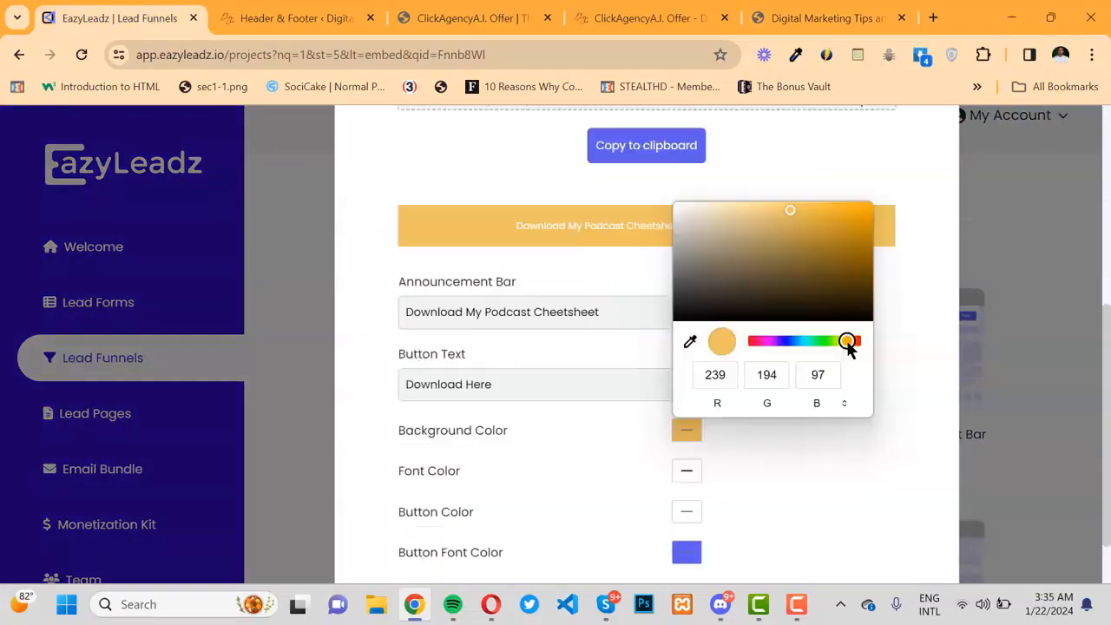
pyautogui.moveTo(856, 213); pyautogui.dragTo(874, 206)
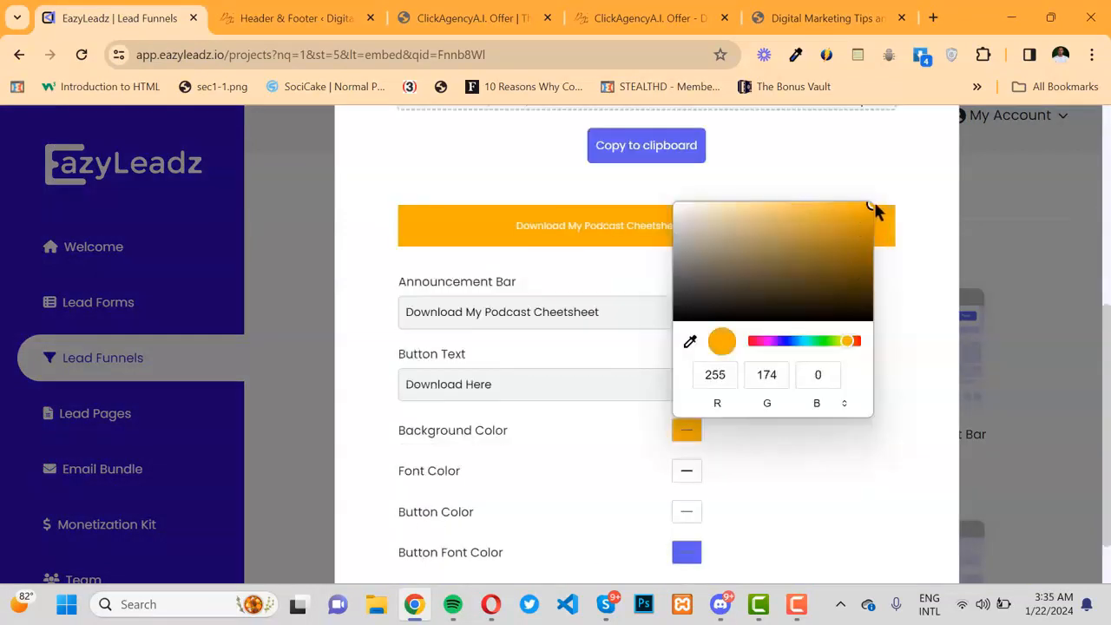
pyautogui.click(522, 484)
pyautogui.scroll(-1, 557, 444)
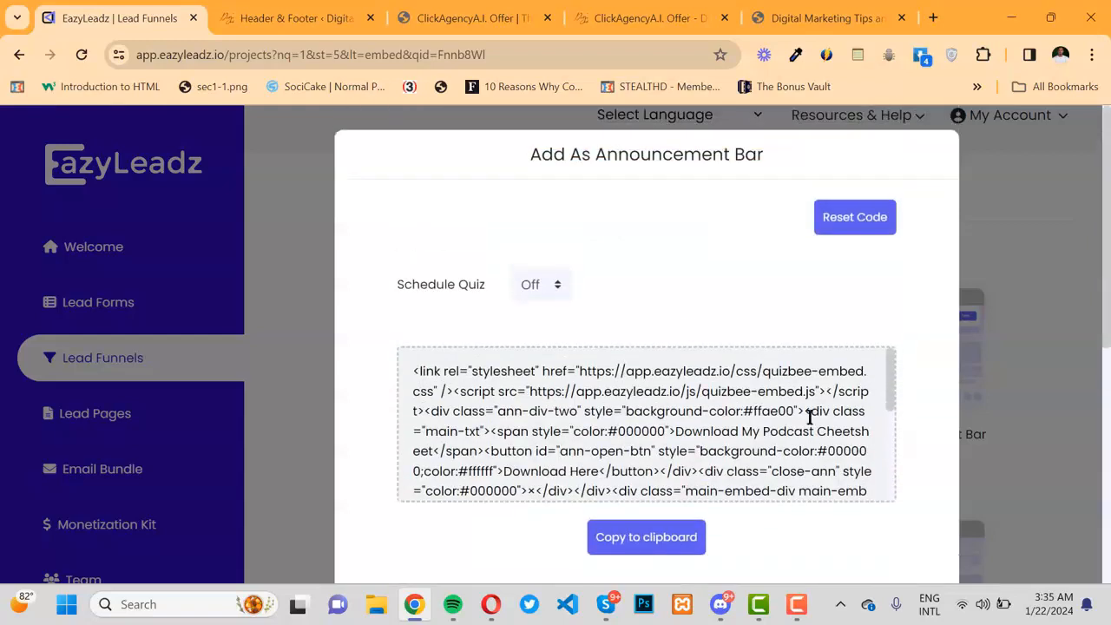
# Step: Copy the announcement bar's embed code and add it to the WordPress site's Header & Footer settings
pyautogui.scroll(-3, 841, 224)
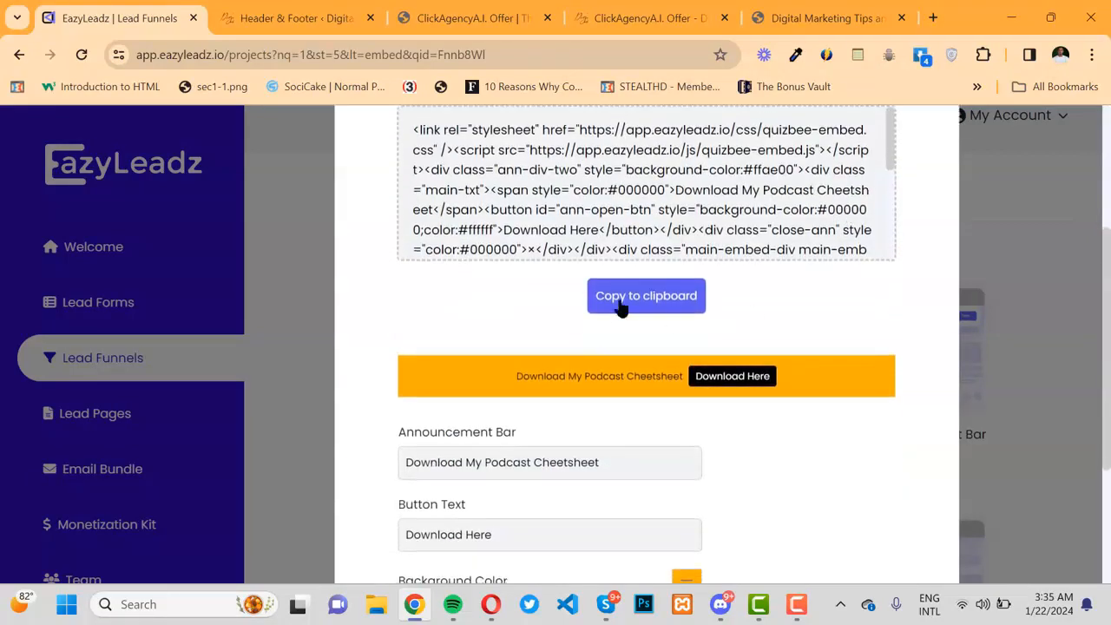
pyautogui.click(625, 297)
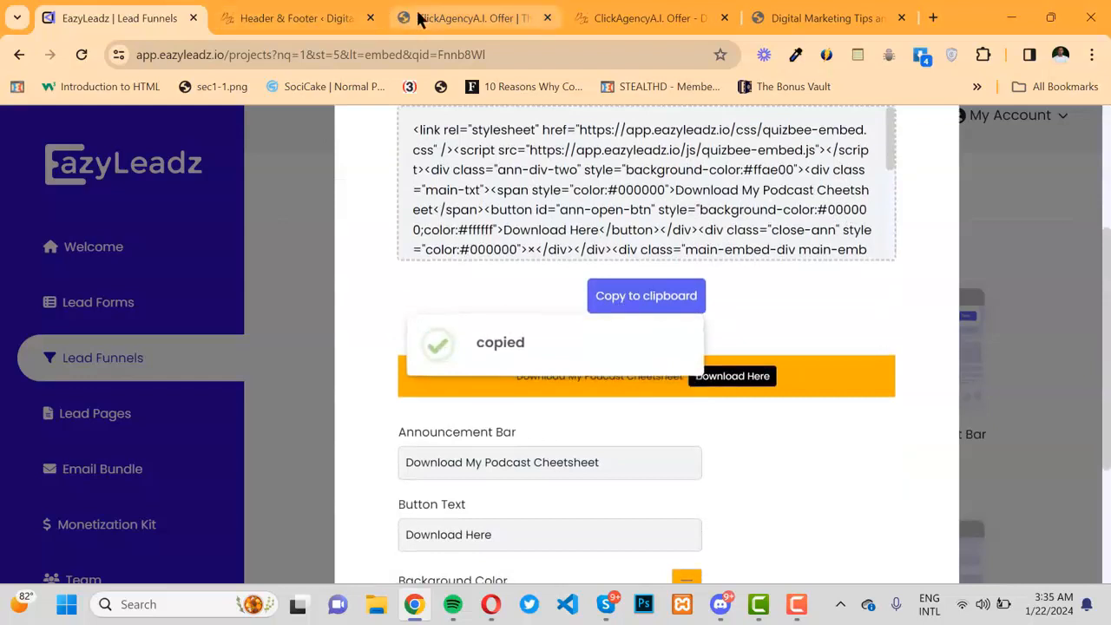
pyautogui.click(329, 17)
pyautogui.click(982, 153)
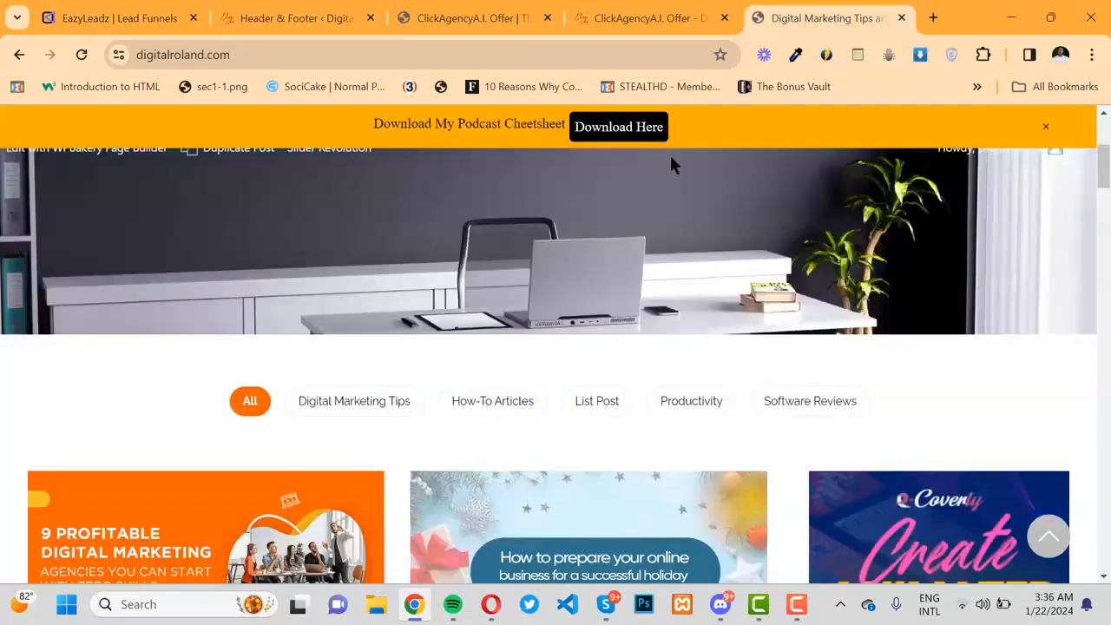
# Step: Open the podcasting form from the announcement bar on the live homepage and look through it
pyautogui.click(625, 129)
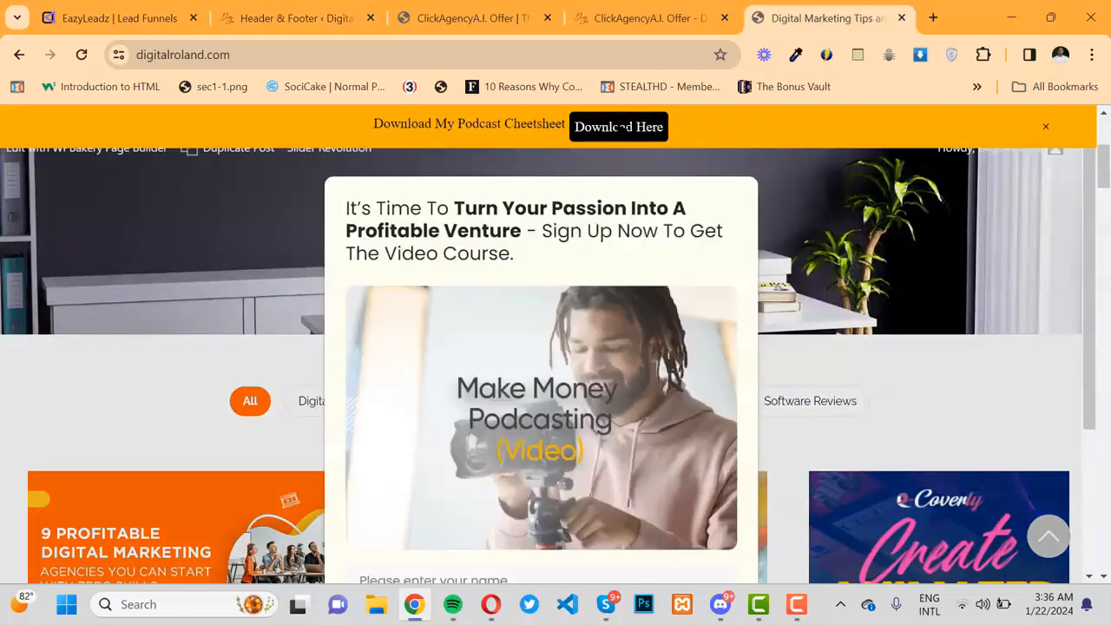
pyautogui.scroll(-2, 583, 265)
pyautogui.scroll(2, 582, 269)
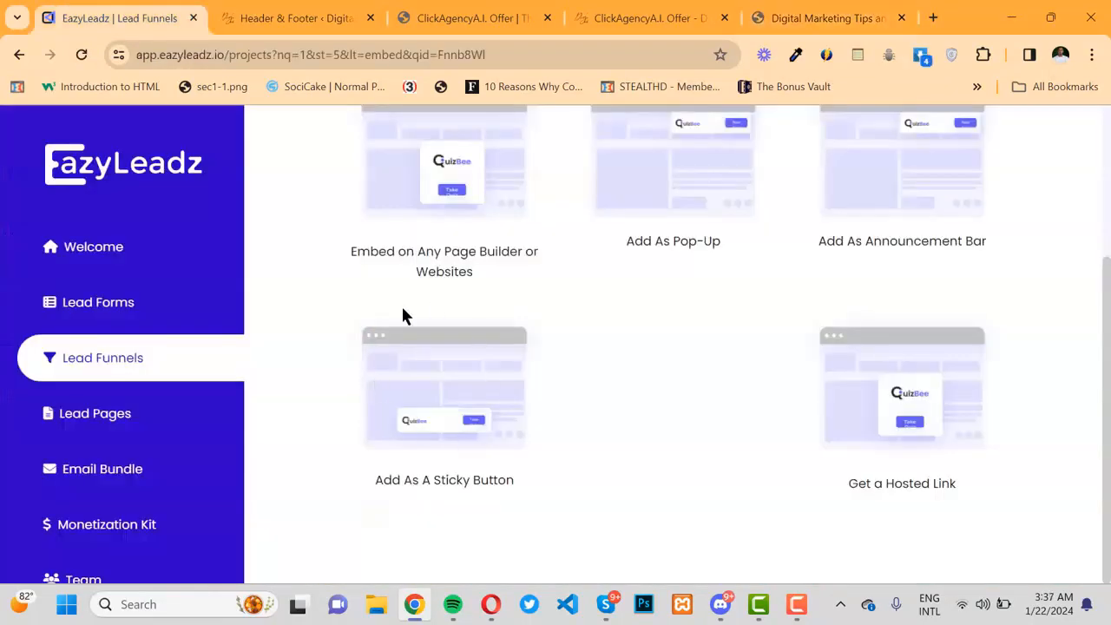
# Step: Customize the funnel's sticky button with the text "Download My Podcast Secrets", a black font and an orange-yellow button color
pyautogui.click(430, 383)
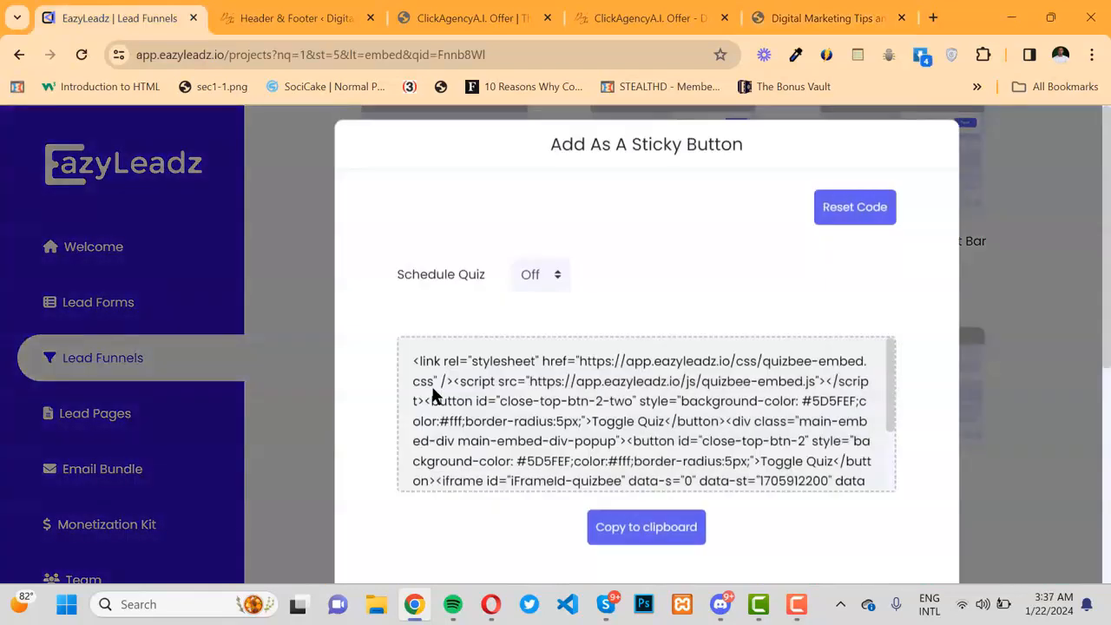
pyautogui.scroll(-2, 657, 401)
pyautogui.scroll(-5, 657, 400)
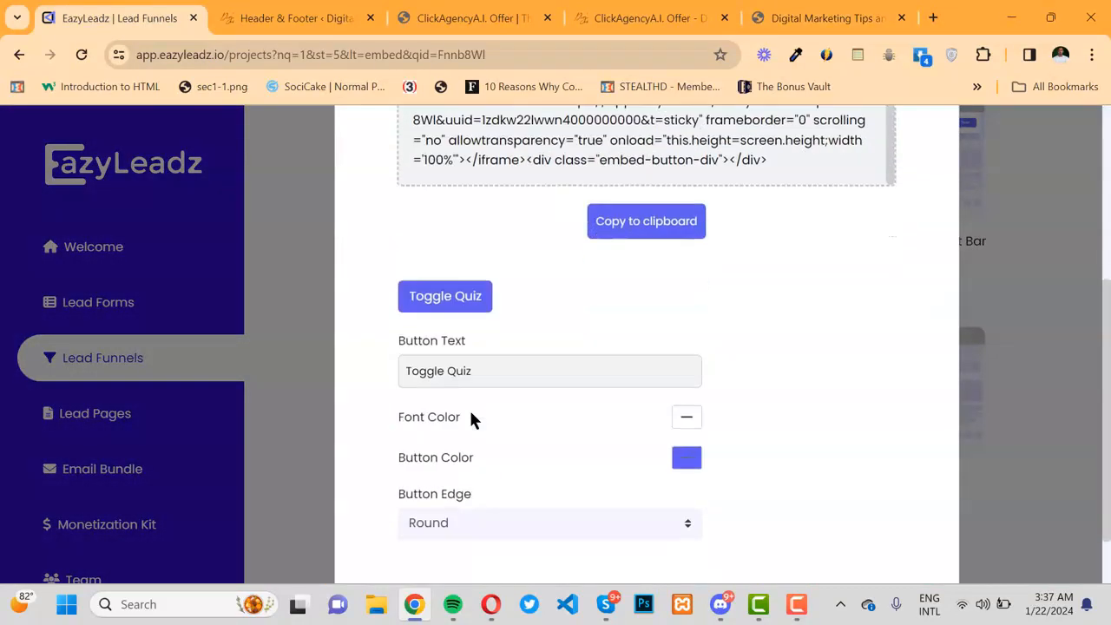
pyautogui.click(685, 427)
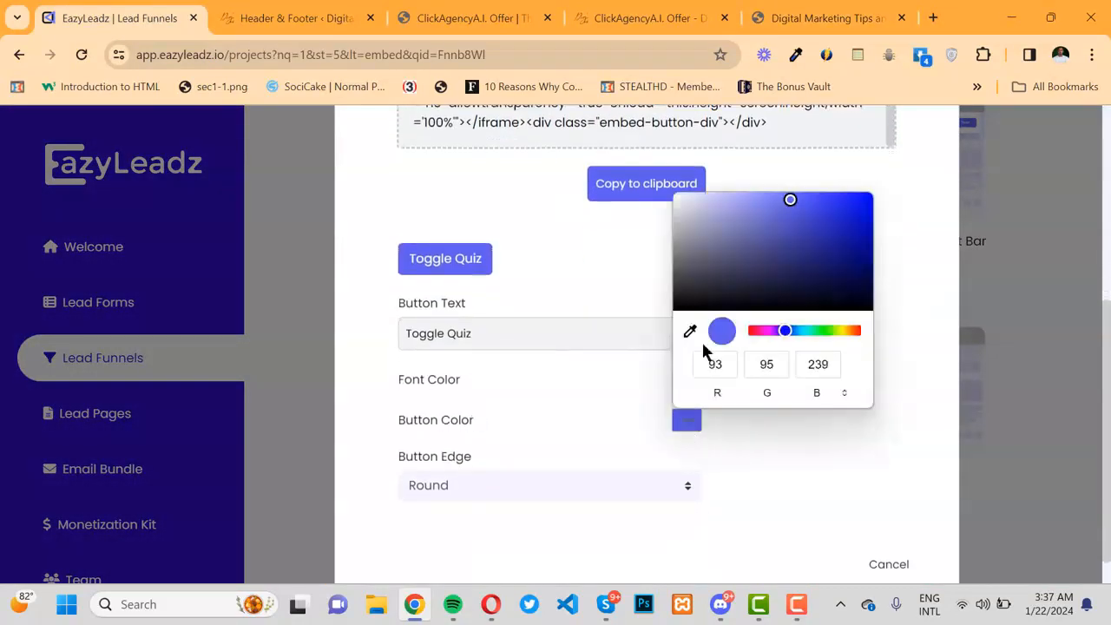
pyautogui.moveTo(832, 328); pyautogui.dragTo(855, 330)
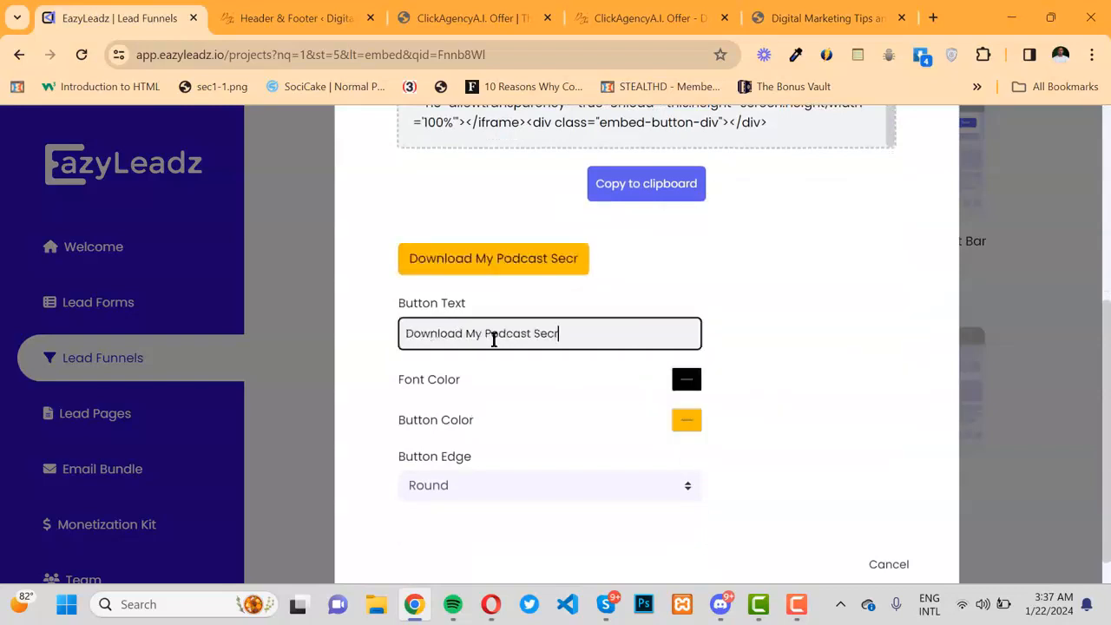
pyautogui.write('ets')
# Step: Copy the sticky button code, paste it into the ClickAgencyA.I. Offer page's body (footer) scripts and save the page
pyautogui.scroll(5, 603, 216)
pyautogui.scroll(-3, 625, 379)
pyautogui.click(624, 378)
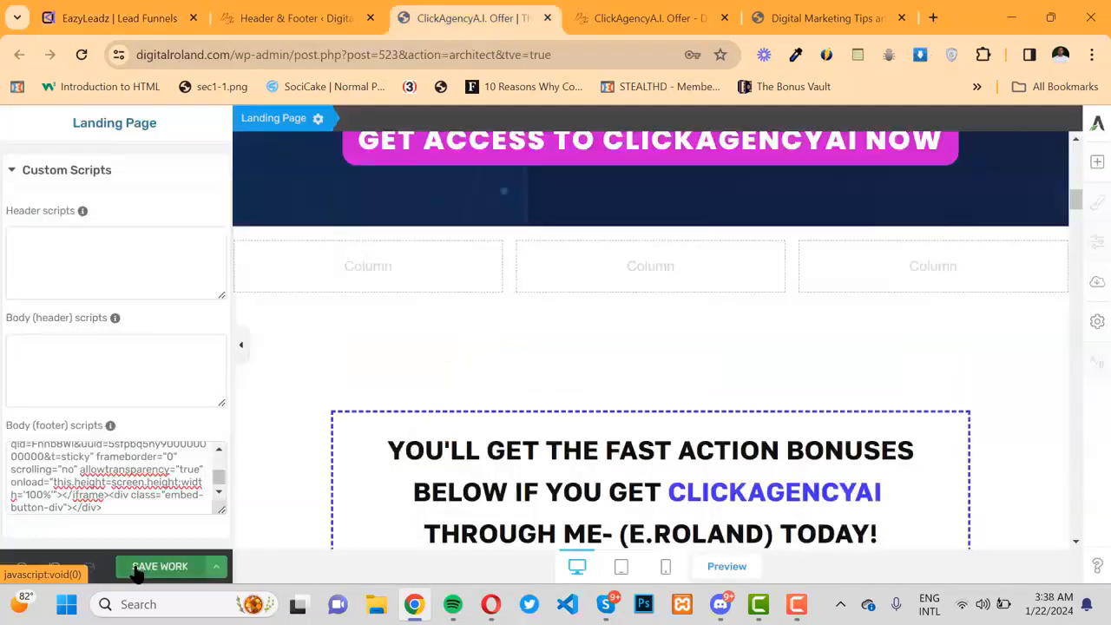
pyautogui.click(136, 568)
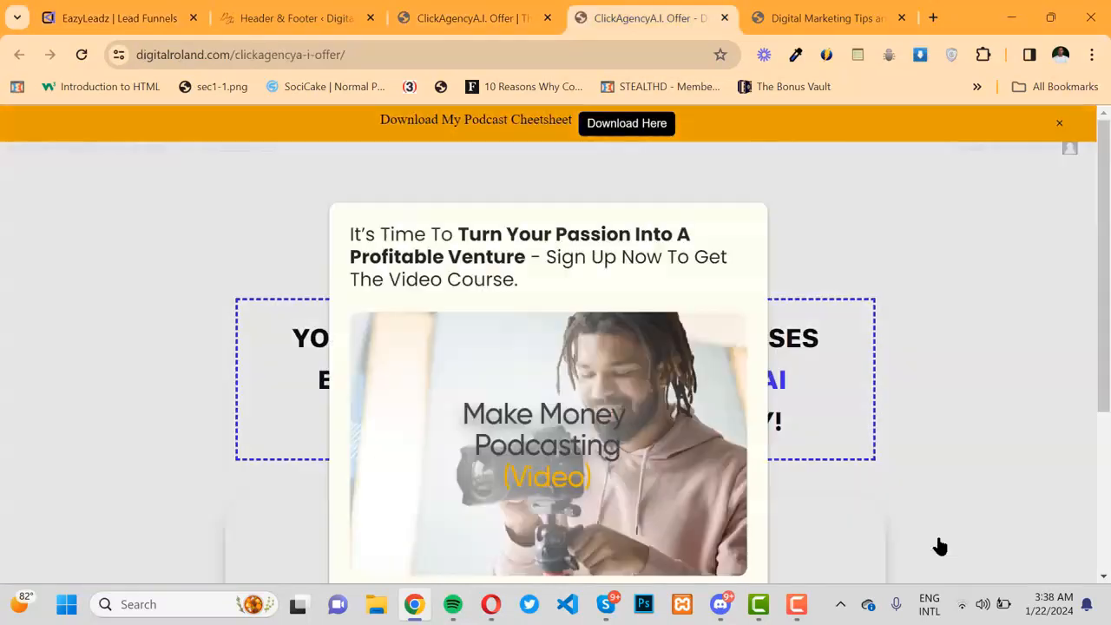
# Step: Check the podcasting form on the live ClickAgencyA.I. Offer page and through the funnel's hosted link
pyautogui.scroll(-3, 559, 347)
pyautogui.scroll(1, 558, 347)
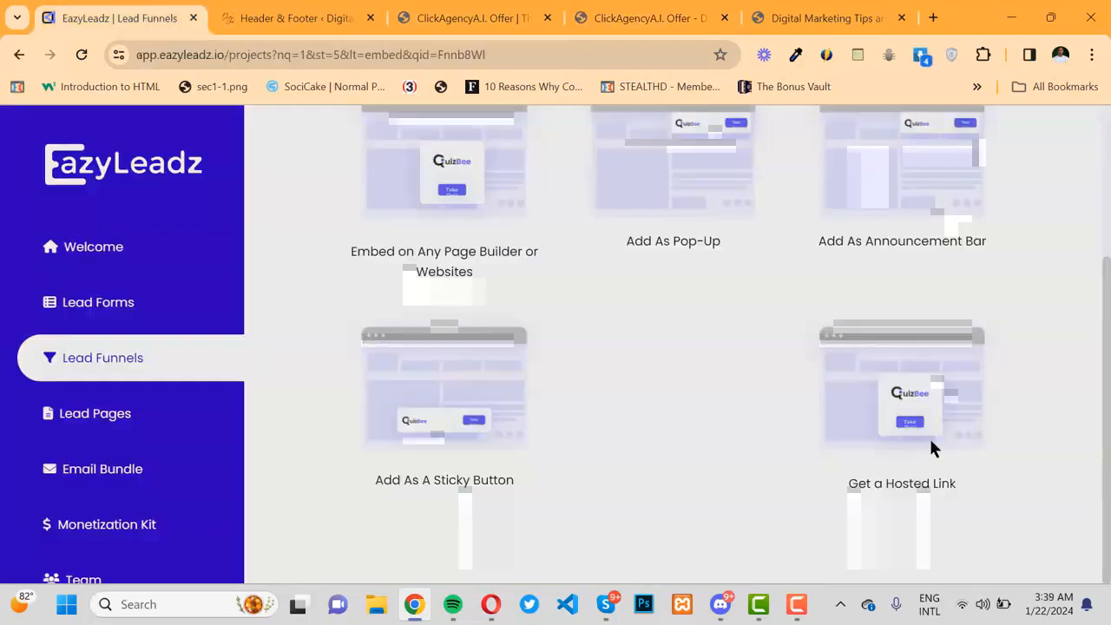
pyautogui.click(929, 445)
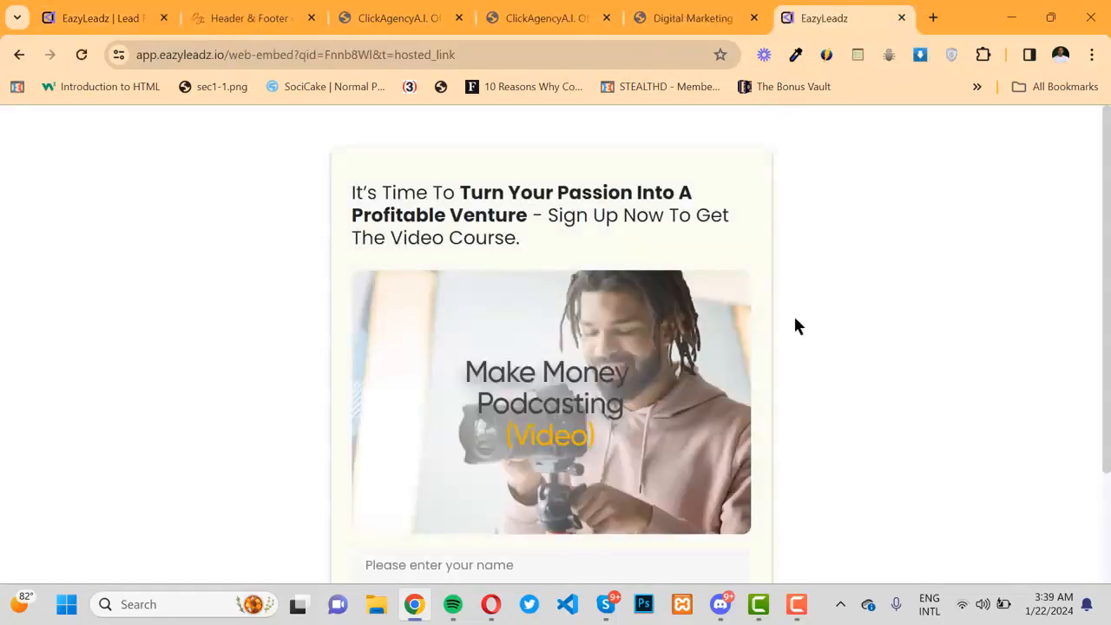
pyautogui.scroll(-2, 796, 322)
pyautogui.scroll(2, 795, 326)
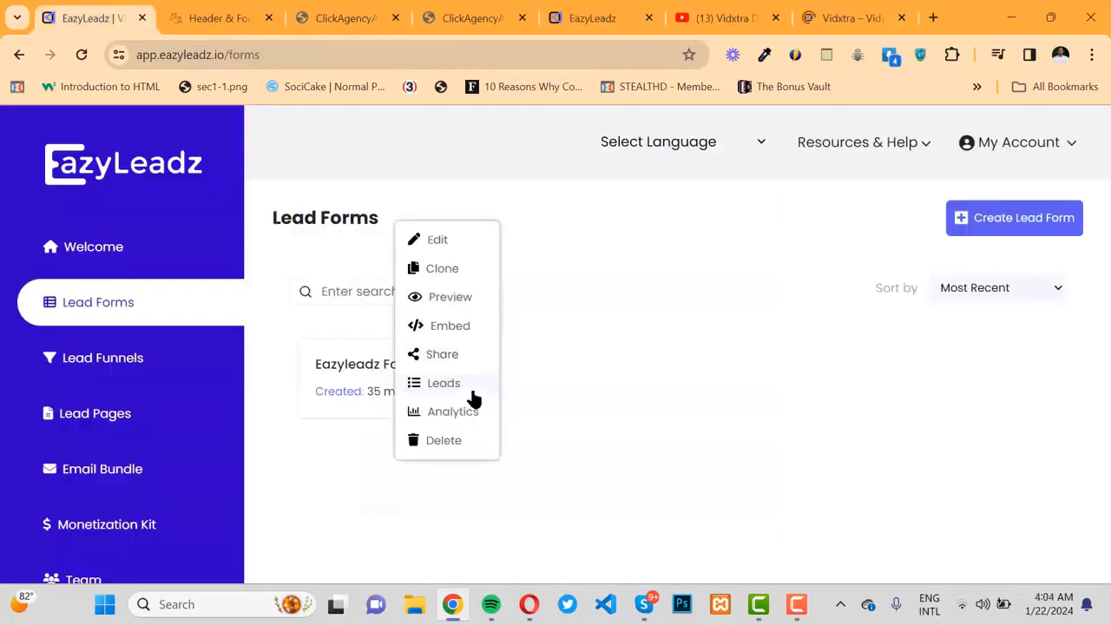
# Step: Open the leads captured by the Eazyleadz Form and review their names, emails and countries
pyautogui.click(433, 386)
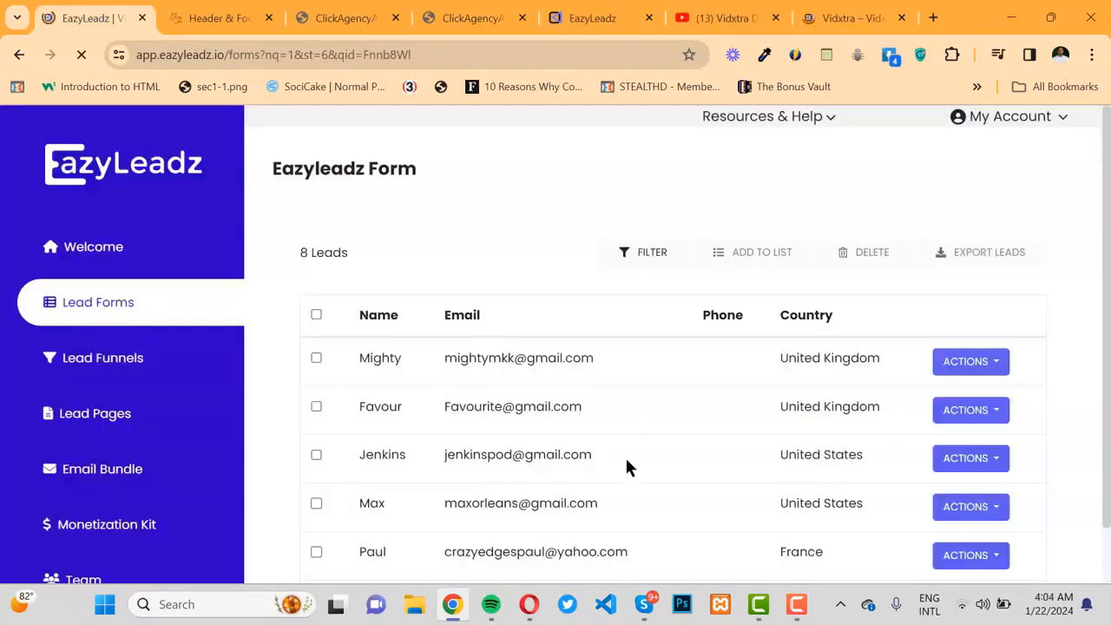
pyautogui.scroll(-1, 625, 456)
pyautogui.scroll(-1, 625, 456)
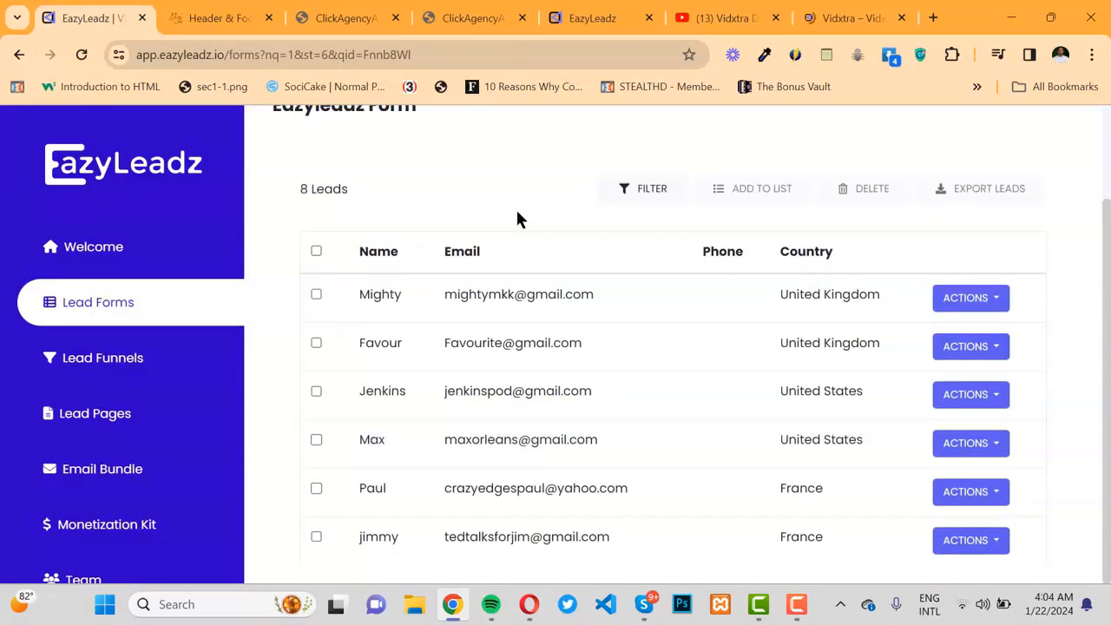
pyautogui.scroll(1, 417, 243)
# Step: Try to add all captured leads to a Get Response autoresponder list
pyautogui.click(316, 269)
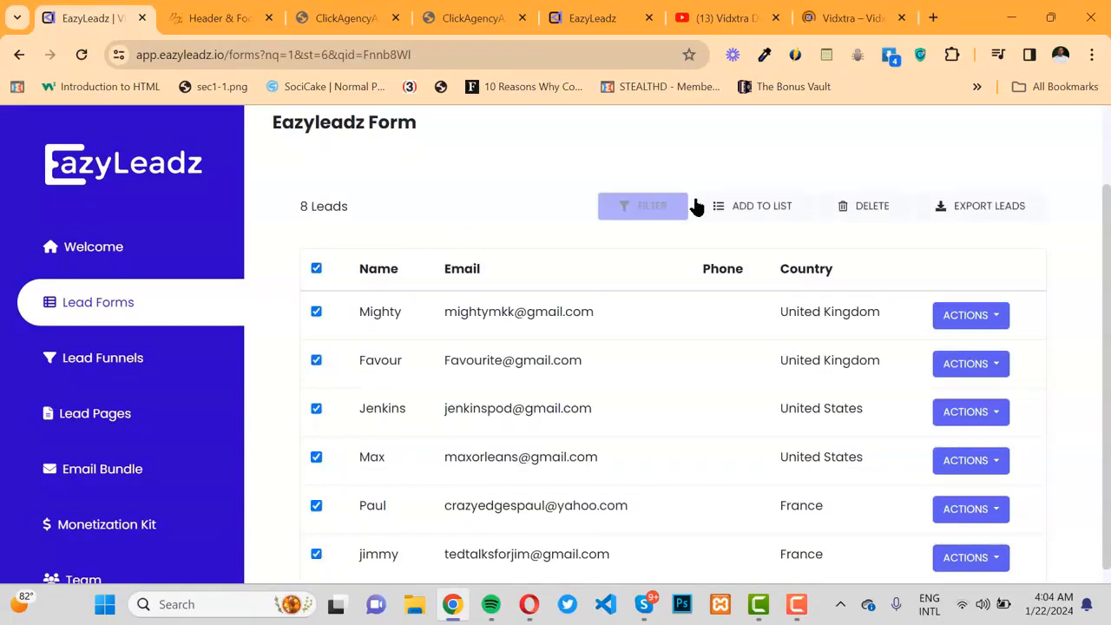
pyautogui.click(763, 213)
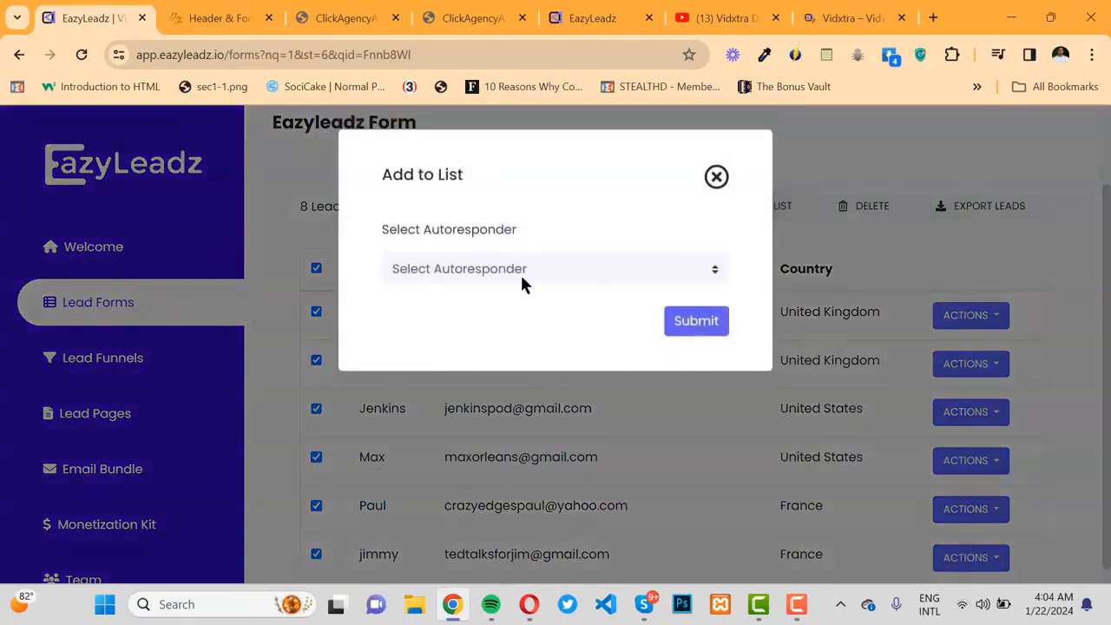
pyautogui.click(520, 273)
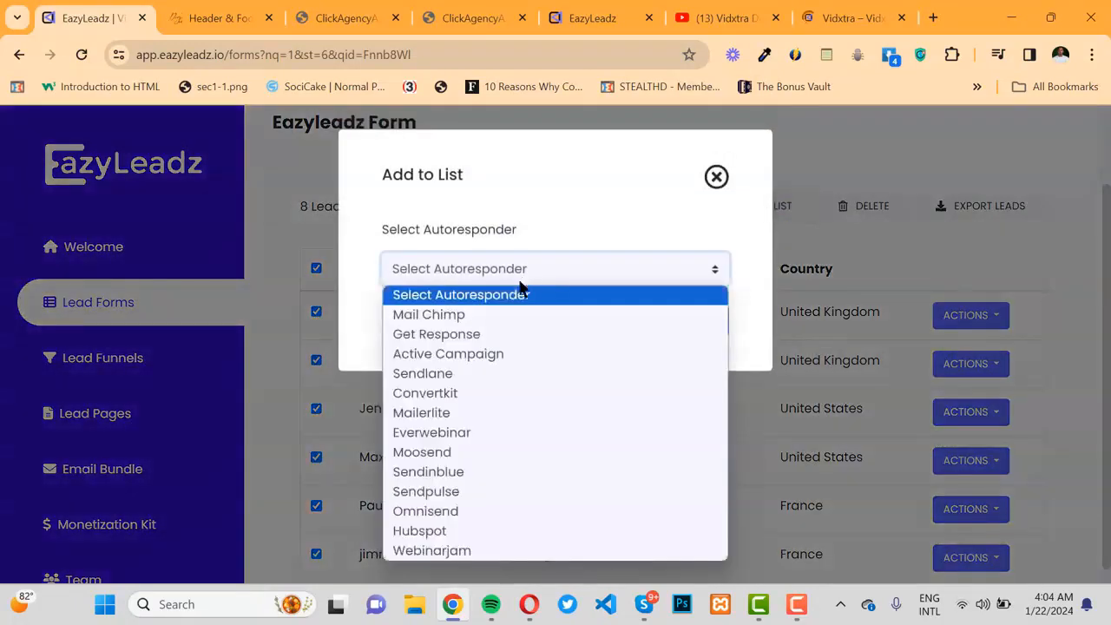
pyautogui.click(474, 335)
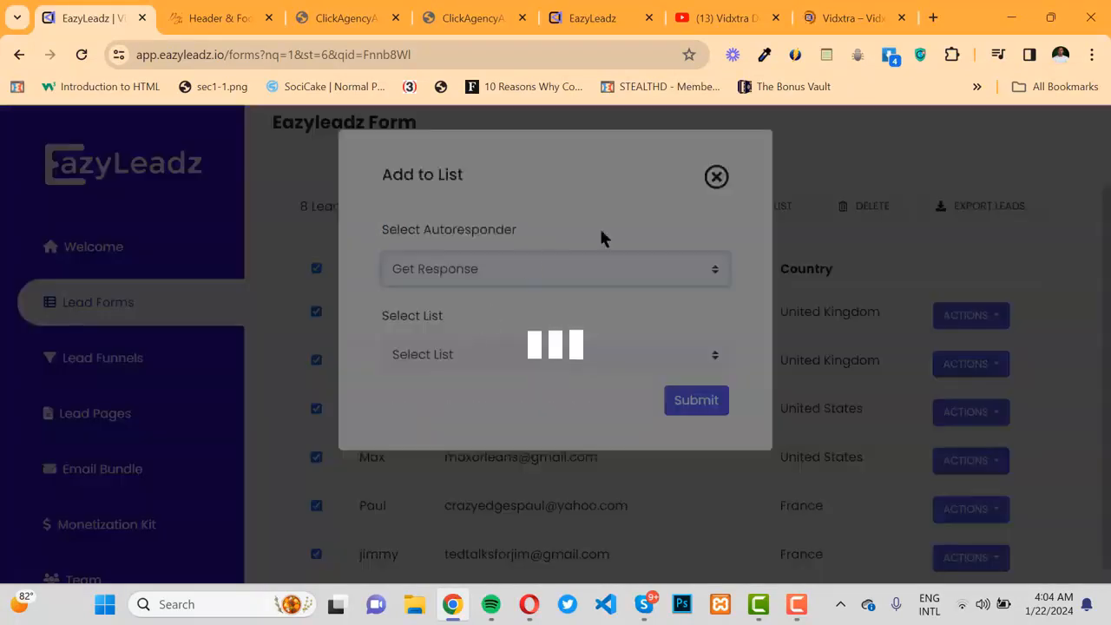
pyautogui.click(520, 356)
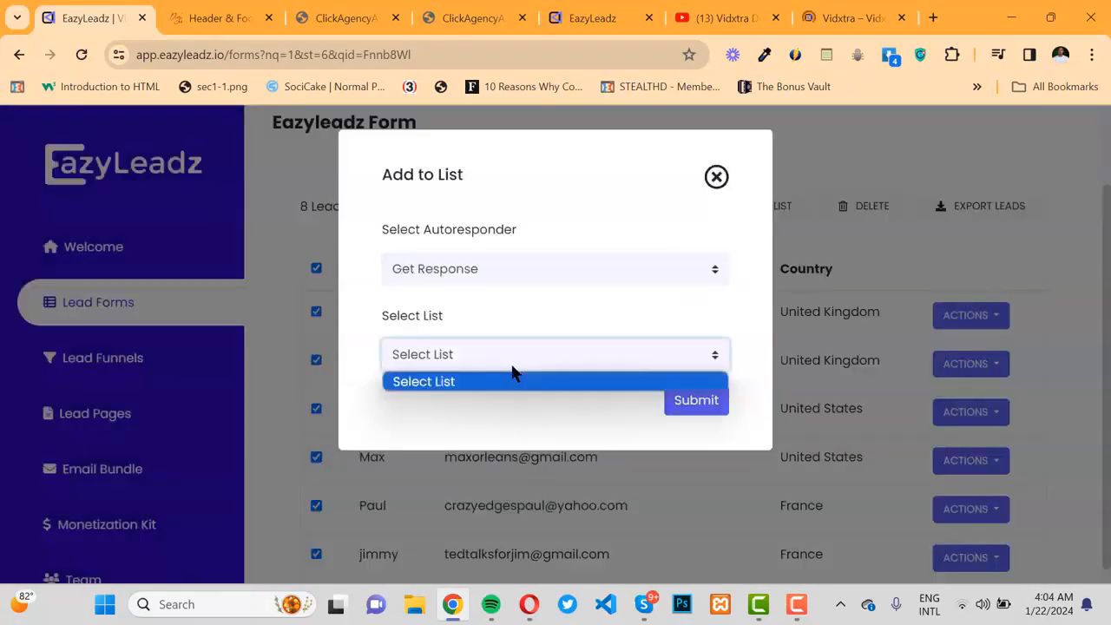
pyautogui.click(869, 226)
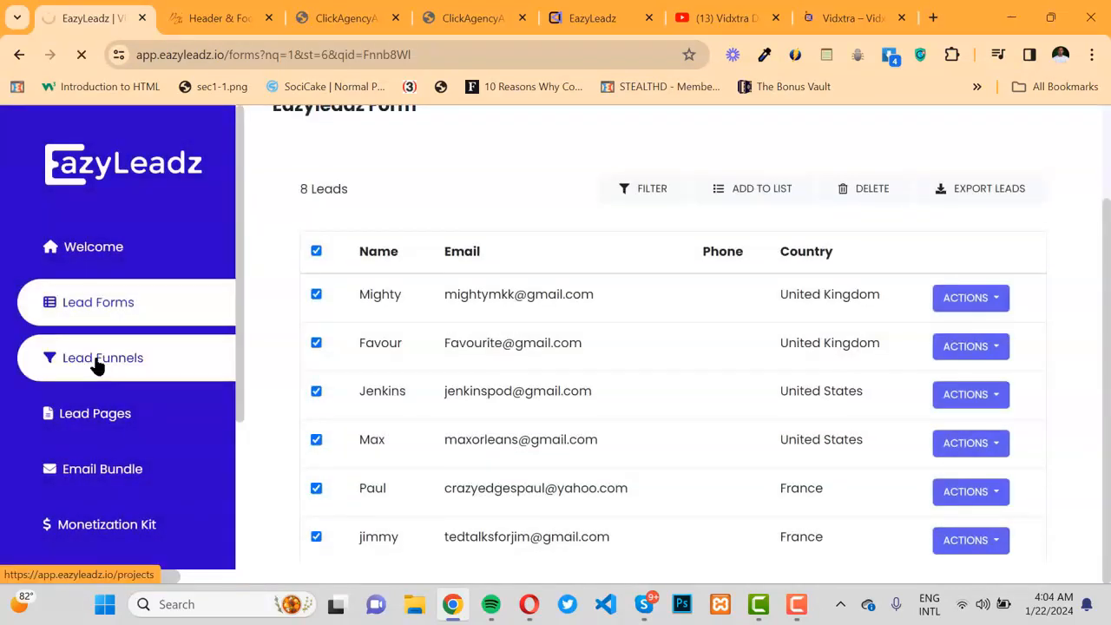
# Step: Create a new lead funnel named "Eazyleadz Funnel" and proceed to template selection
pyautogui.click(39, 359)
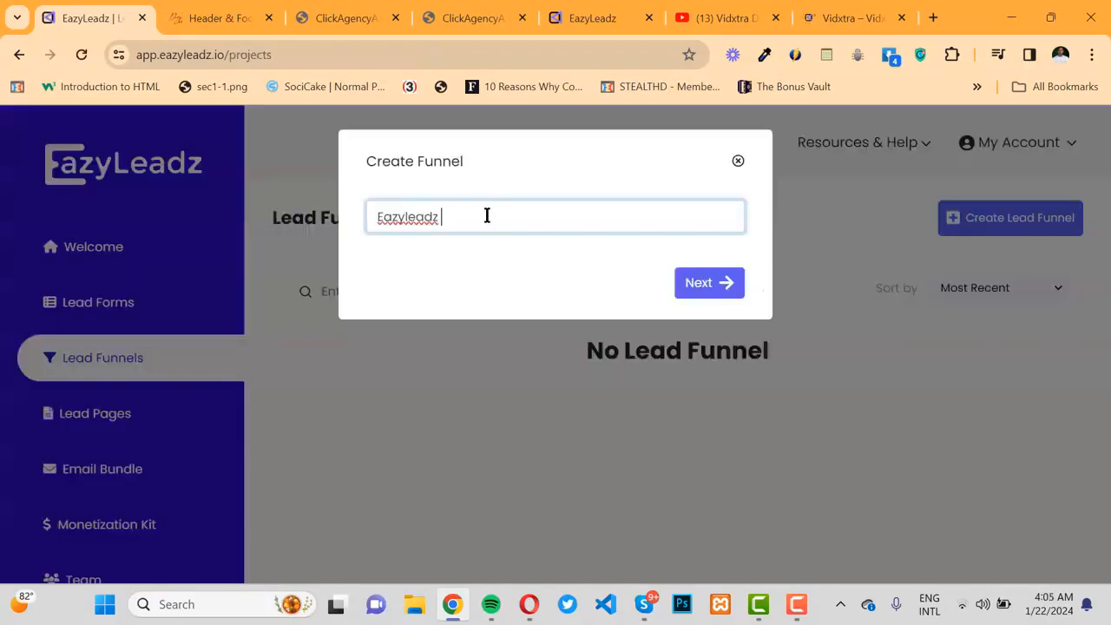
pyautogui.write('nnel')
pyautogui.press('Return')
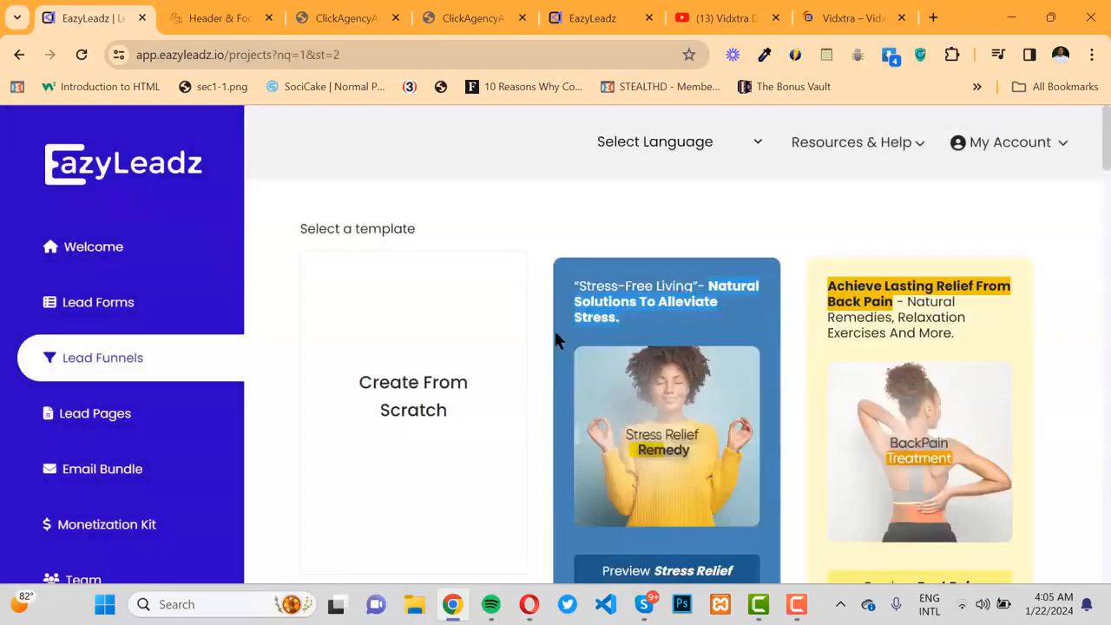
# Step: Base the funnel on the Make Money Podcasting (Video) template
pyautogui.scroll(-2, 600, 438)
pyautogui.scroll(-4, 600, 440)
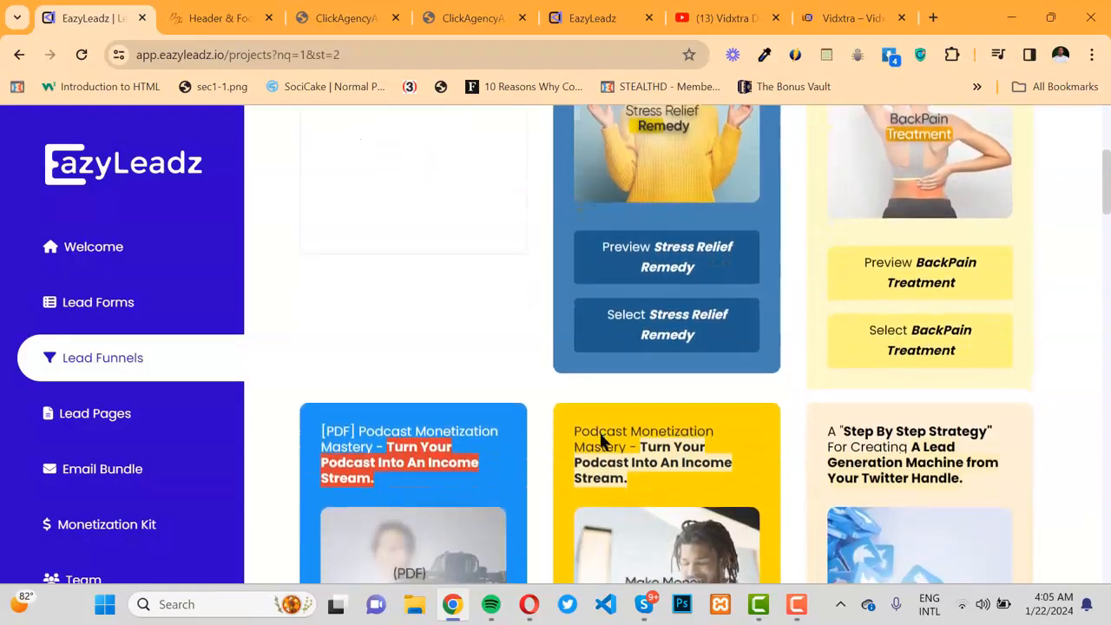
pyautogui.scroll(-5, 600, 441)
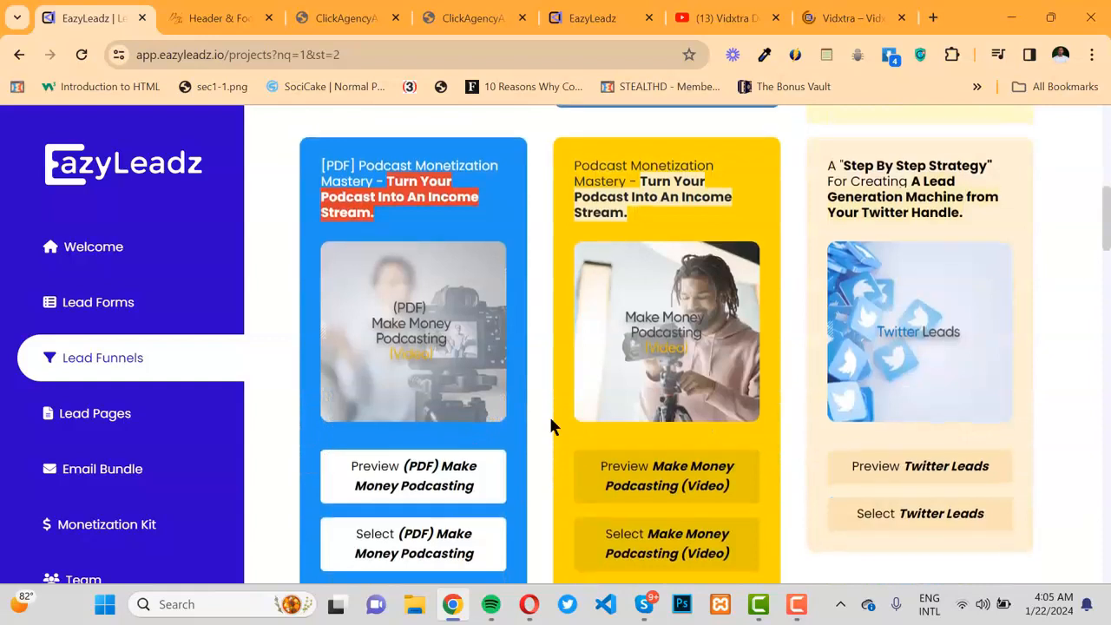
pyautogui.scroll(-1, 550, 419)
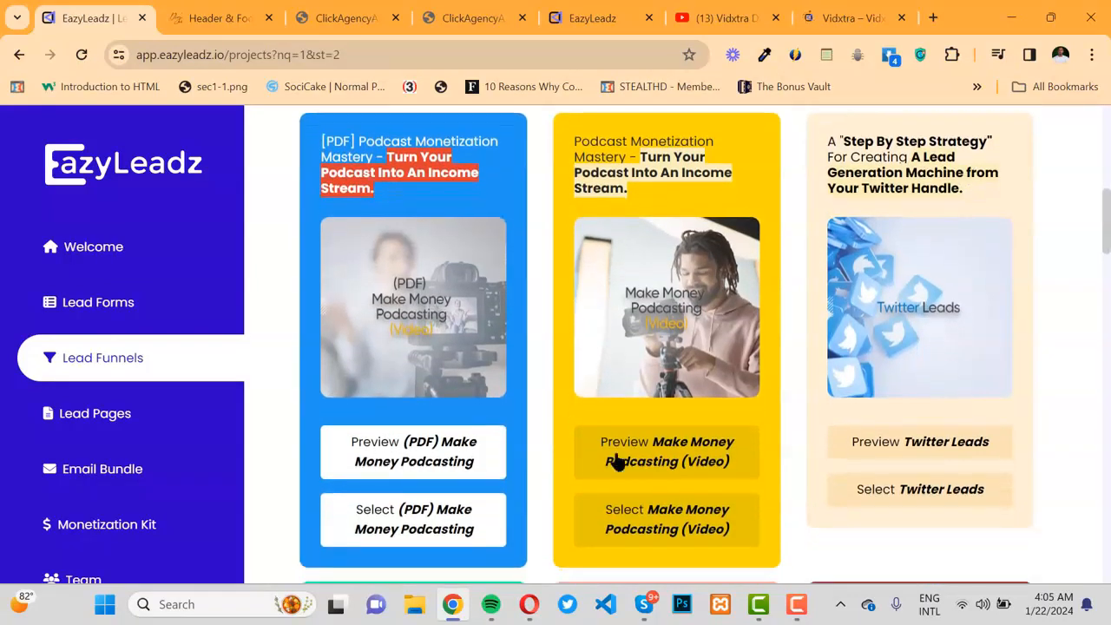
pyautogui.click(619, 527)
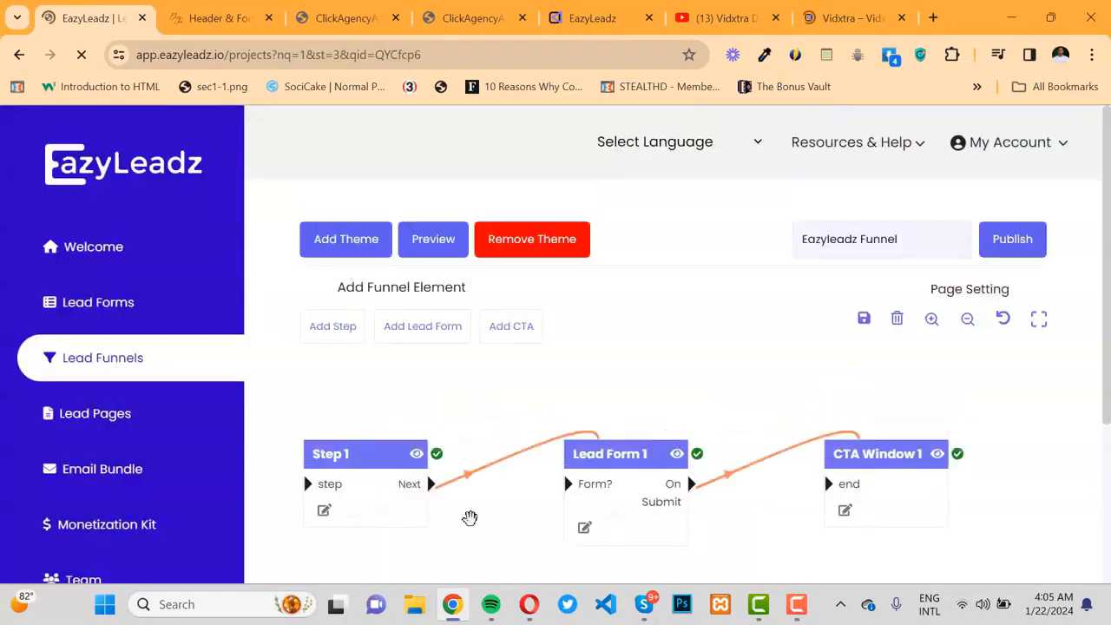
# Step: Examine the funnel's Step 1 settings, including its text, media, responses and default correlation
pyautogui.scroll(-1, 468, 518)
pyautogui.click(324, 469)
pyautogui.scroll(-3, 361, 359)
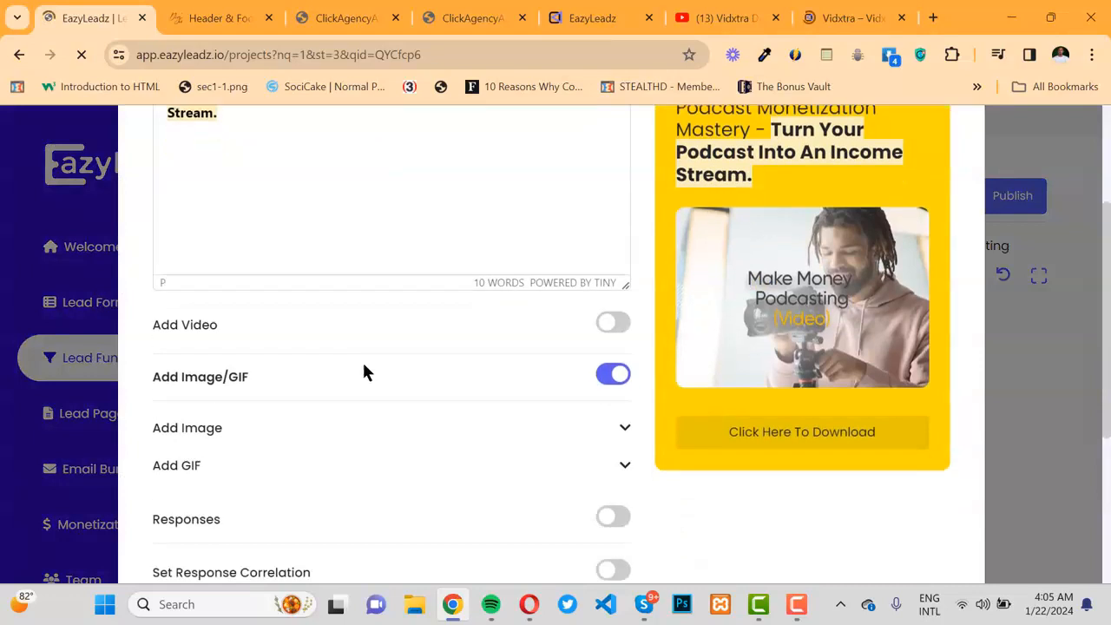
pyautogui.scroll(2, 364, 371)
pyautogui.click(366, 233)
pyautogui.scroll(-2, 426, 362)
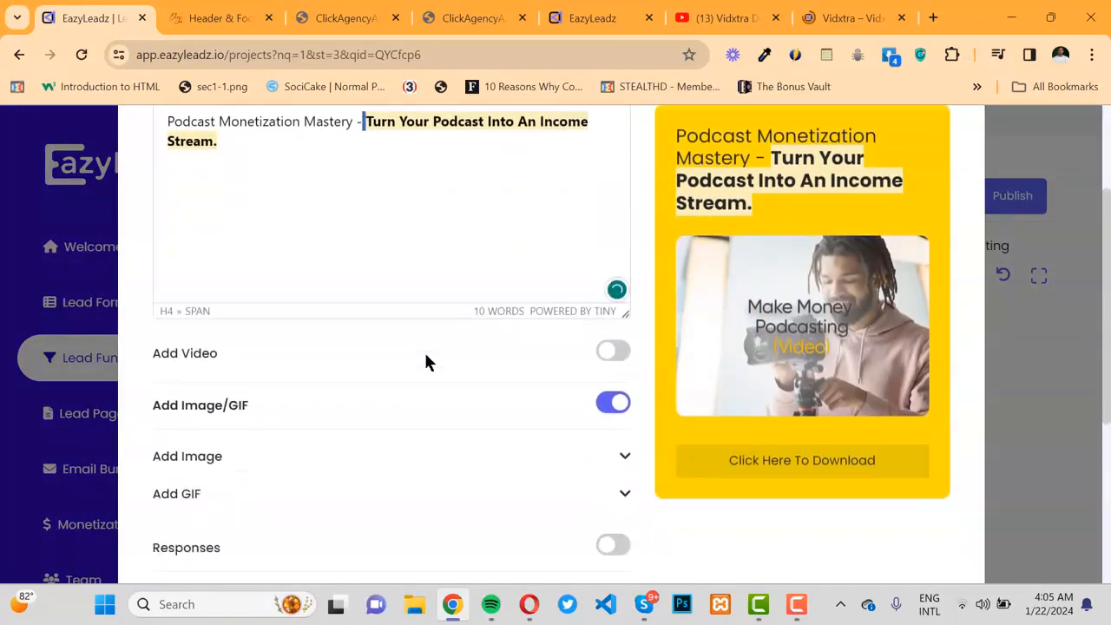
pyautogui.scroll(-3, 416, 464)
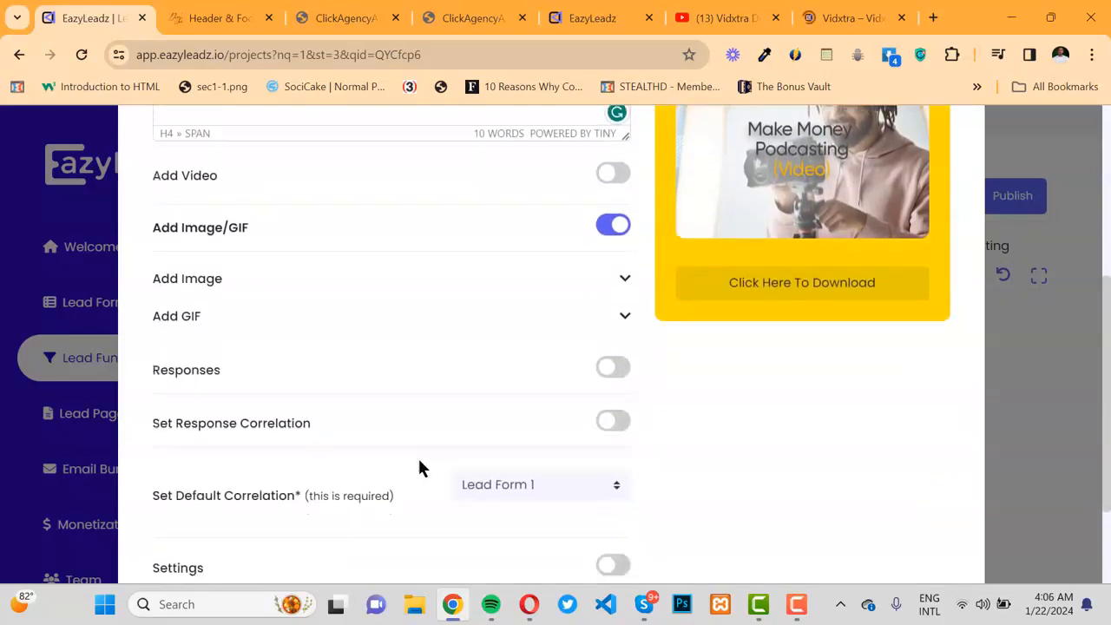
pyautogui.scroll(-2, 419, 468)
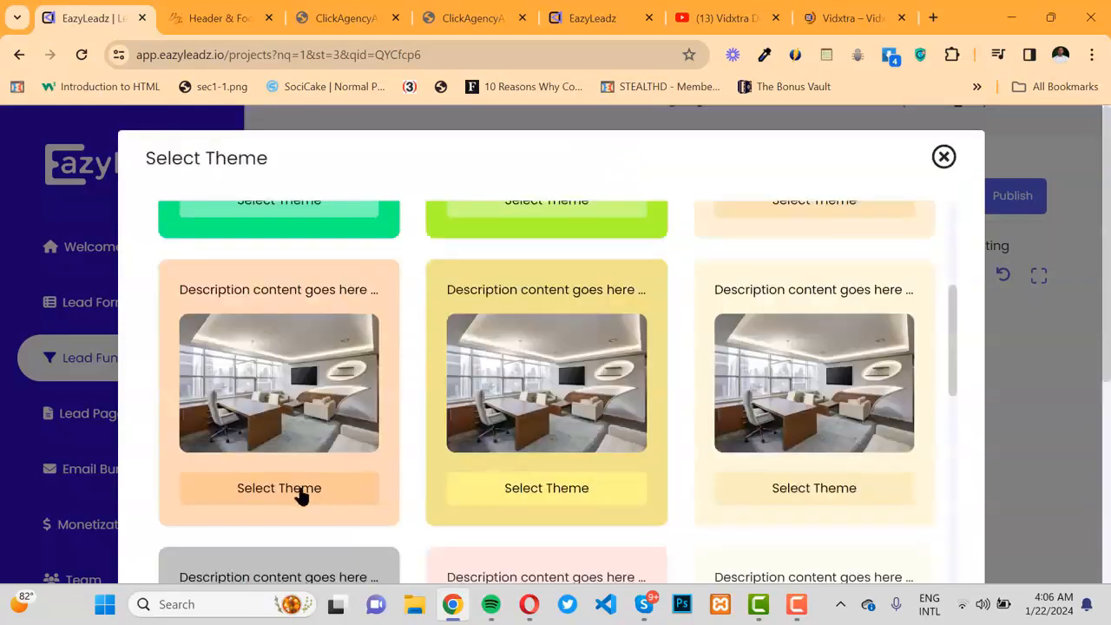
# Step: Apply the peach-coloured theme to the funnel, publish it and review the resulting pages
pyautogui.click(301, 491)
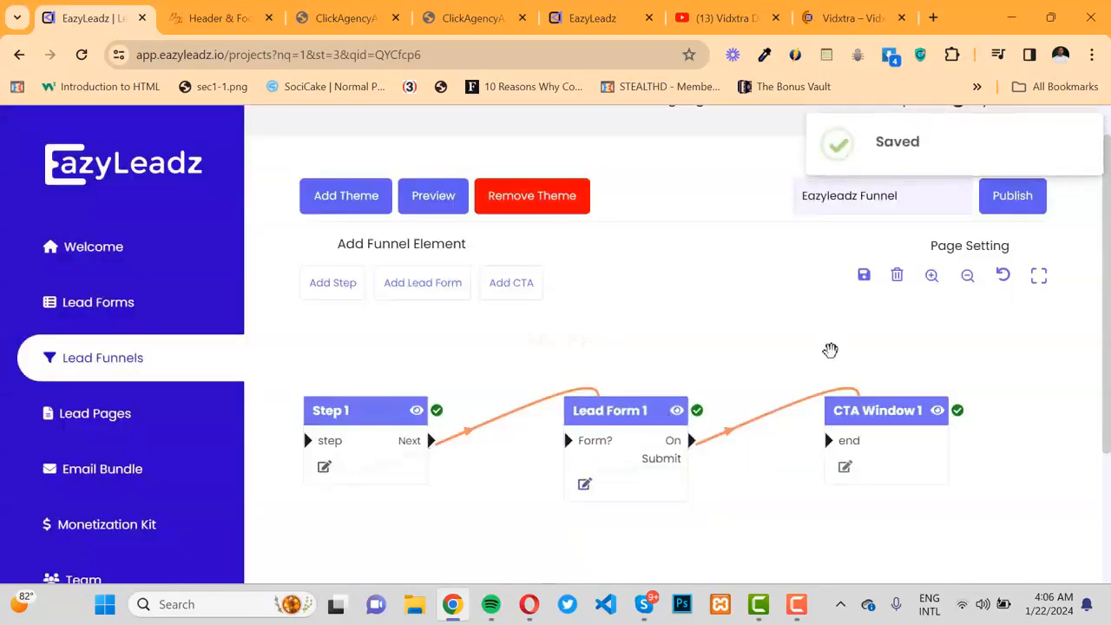
pyautogui.click(1012, 198)
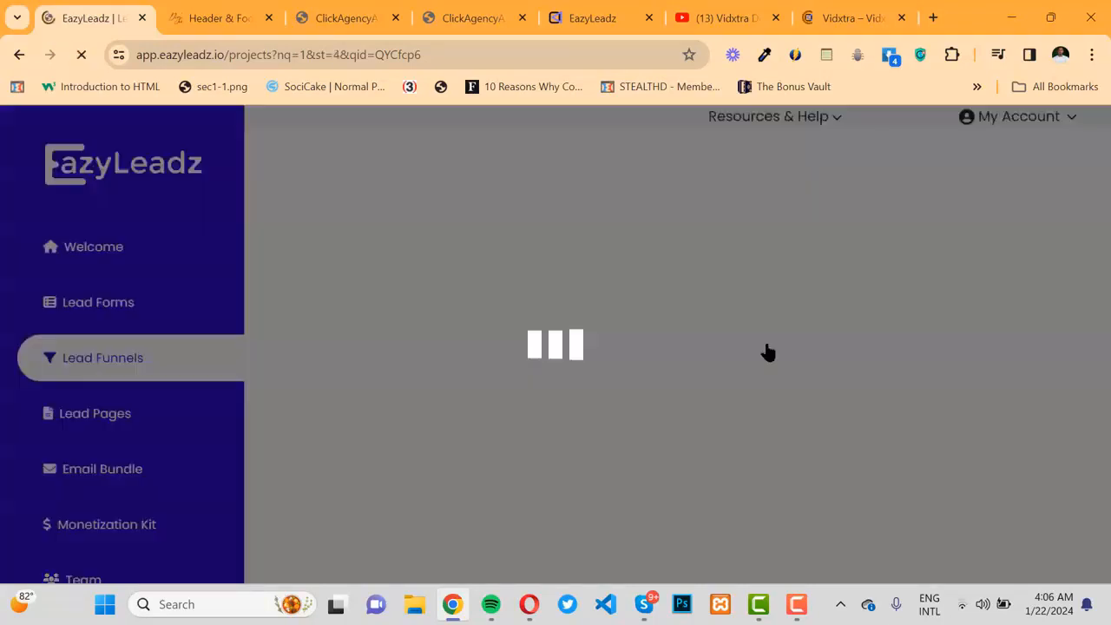
pyautogui.scroll(-3, 768, 350)
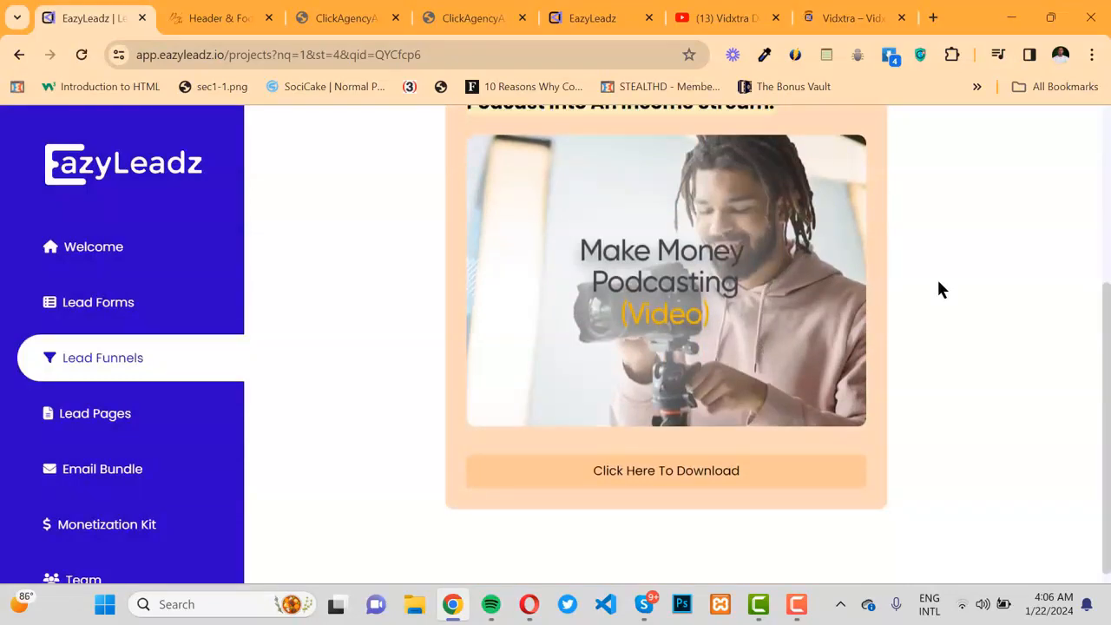
pyautogui.scroll(1, 937, 287)
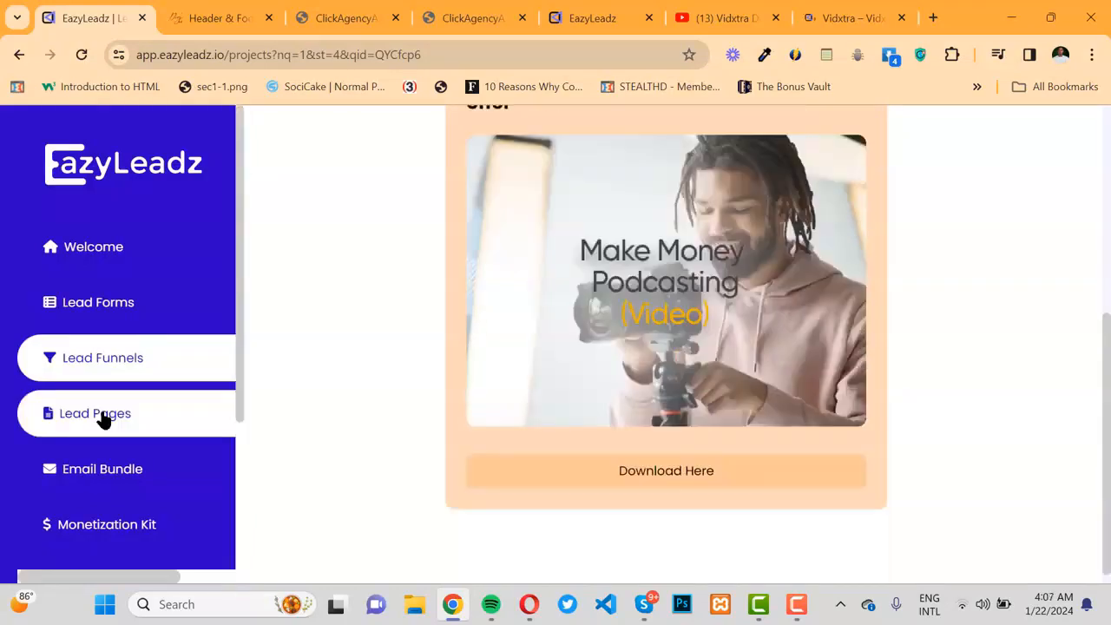
# Step: Create a new lead page named "Eazyleadz Lead Page"
pyautogui.click(101, 416)
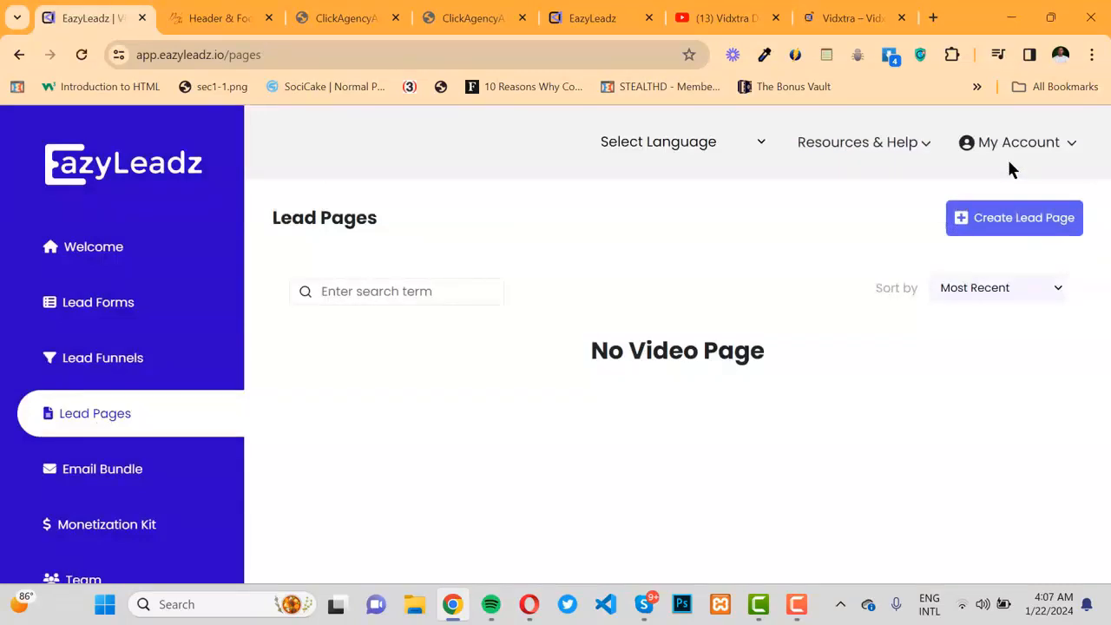
pyautogui.click(1005, 217)
pyautogui.click(546, 218)
pyautogui.write('Eazyleadz Lead Page')
pyautogui.click(704, 285)
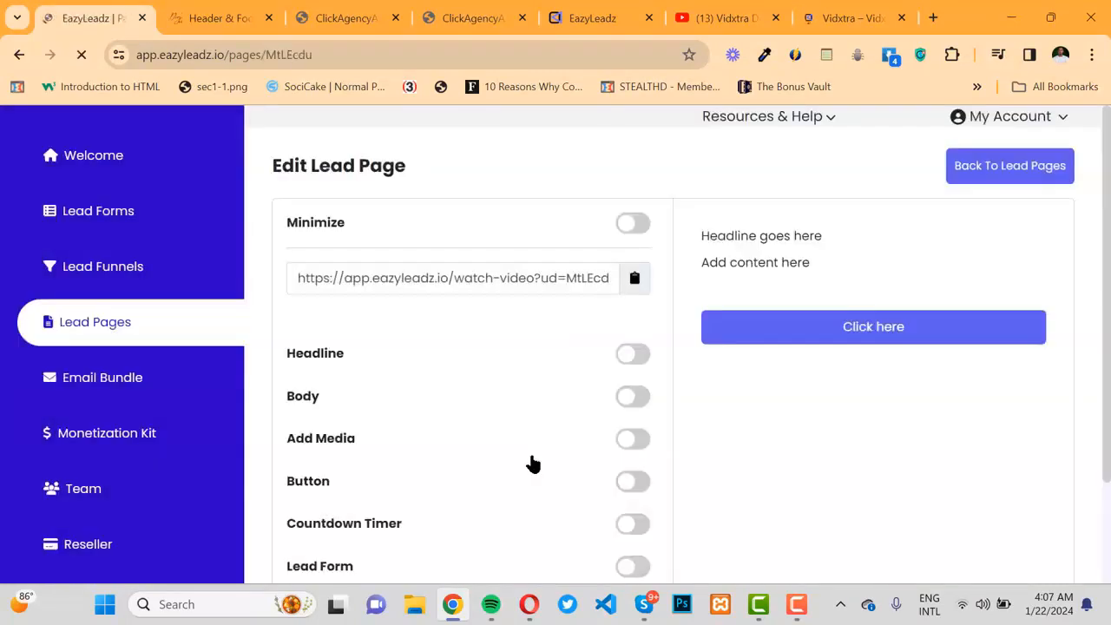
# Step: Add the centred headline "World's First App That Combines The Power Of Videos And Funnels… Into One Money-Sucking Funnel" and centred body text "That Pays Us $549.54 Daily…"
pyautogui.tripleClick(411, 427)
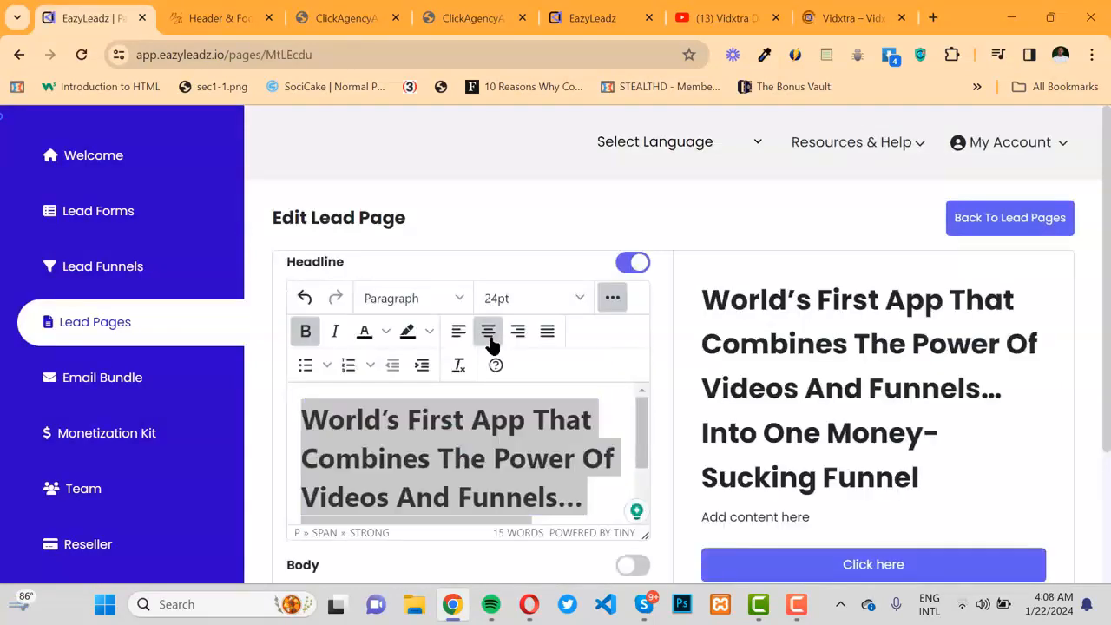
pyautogui.click(488, 334)
pyautogui.scroll(-1, 491, 342)
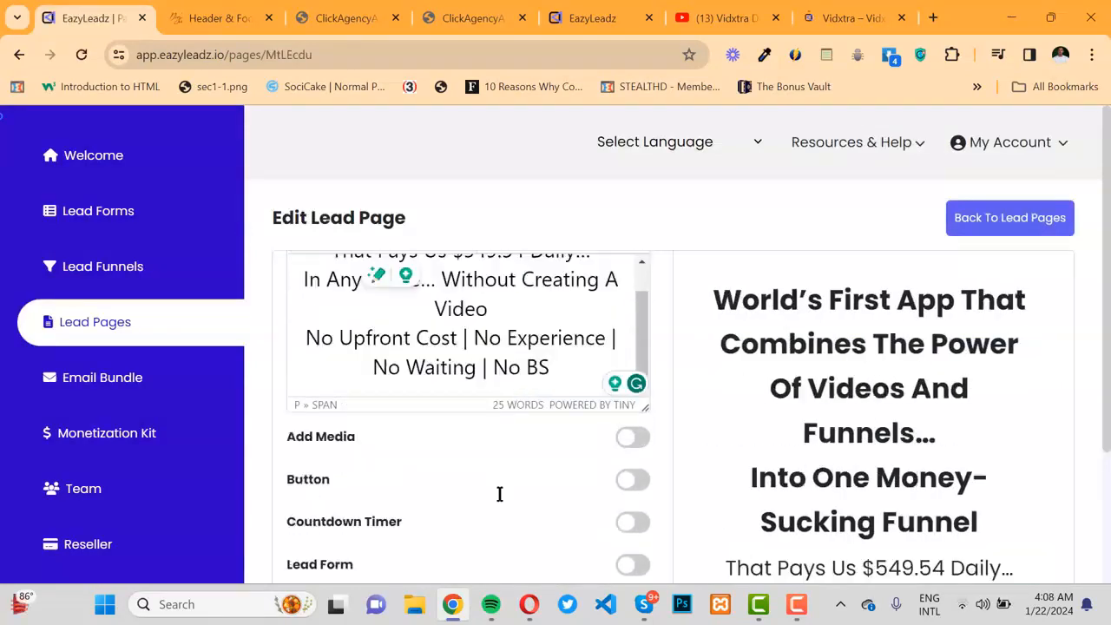
pyautogui.scroll(-2, 585, 249)
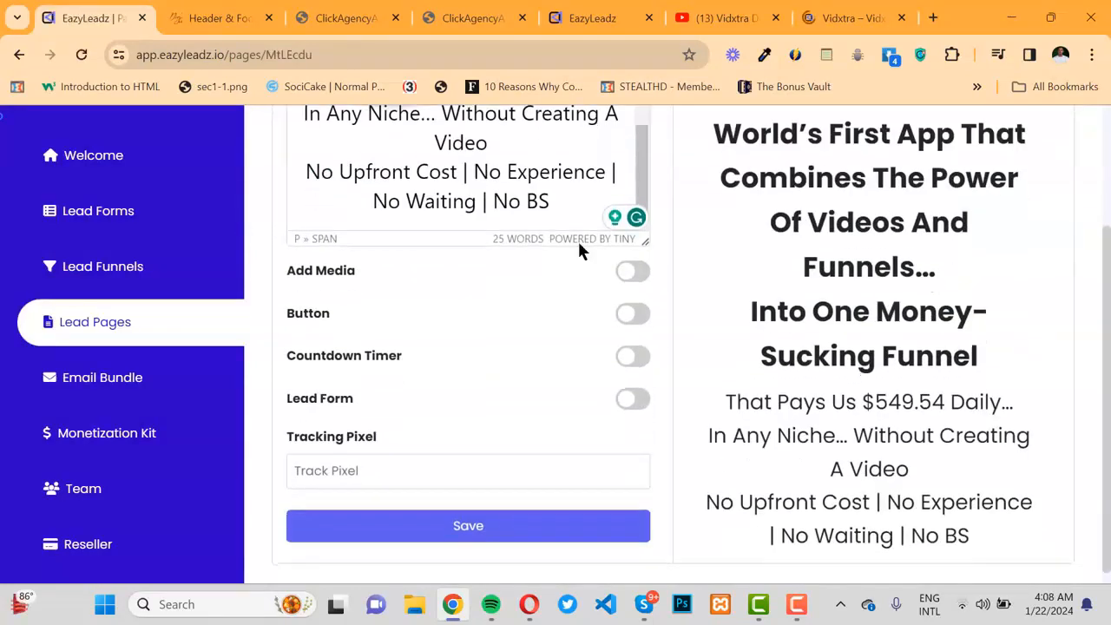
pyautogui.click(632, 271)
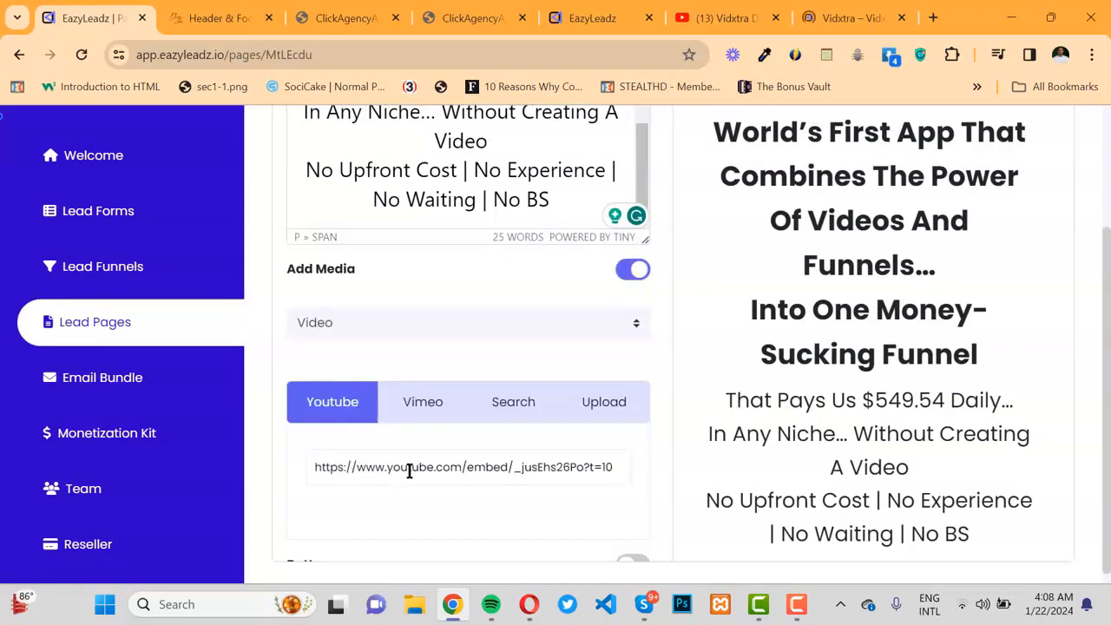
pyautogui.scroll(-4, 837, 502)
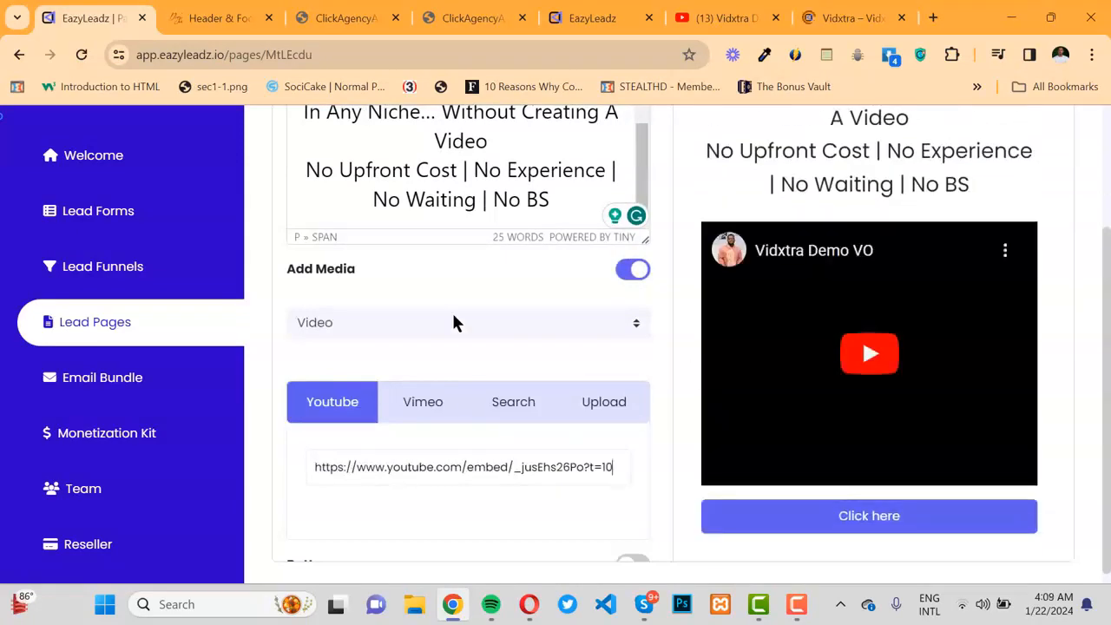
# Step: Enable a lead form with name, email and phone fields, plus a countdown timer, on the lead page
pyautogui.scroll(-3, 451, 323)
pyautogui.click(632, 374)
pyautogui.click(632, 416)
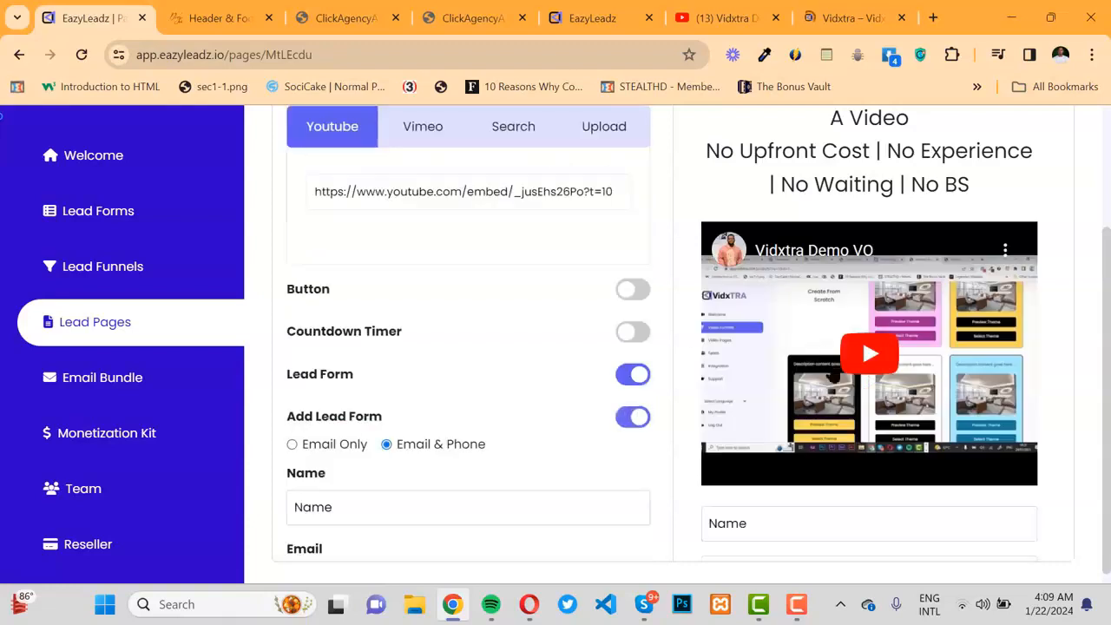
pyautogui.click(633, 331)
pyautogui.click(633, 374)
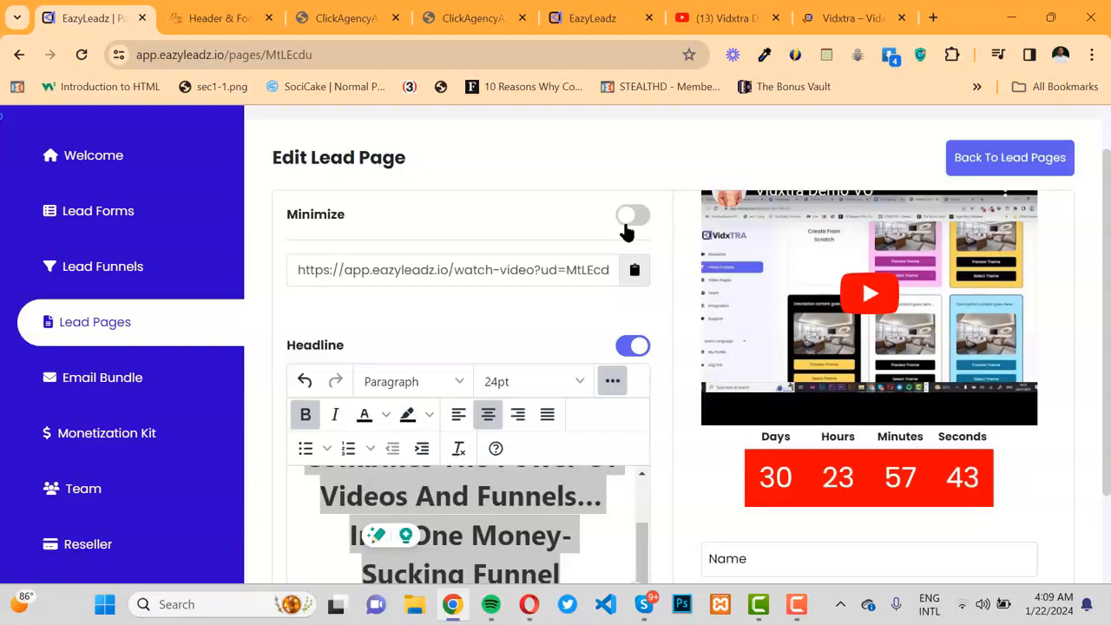
# Step: Try the lead page's Minimize option, then save the page
pyautogui.click(628, 219)
pyautogui.scroll(5, 743, 367)
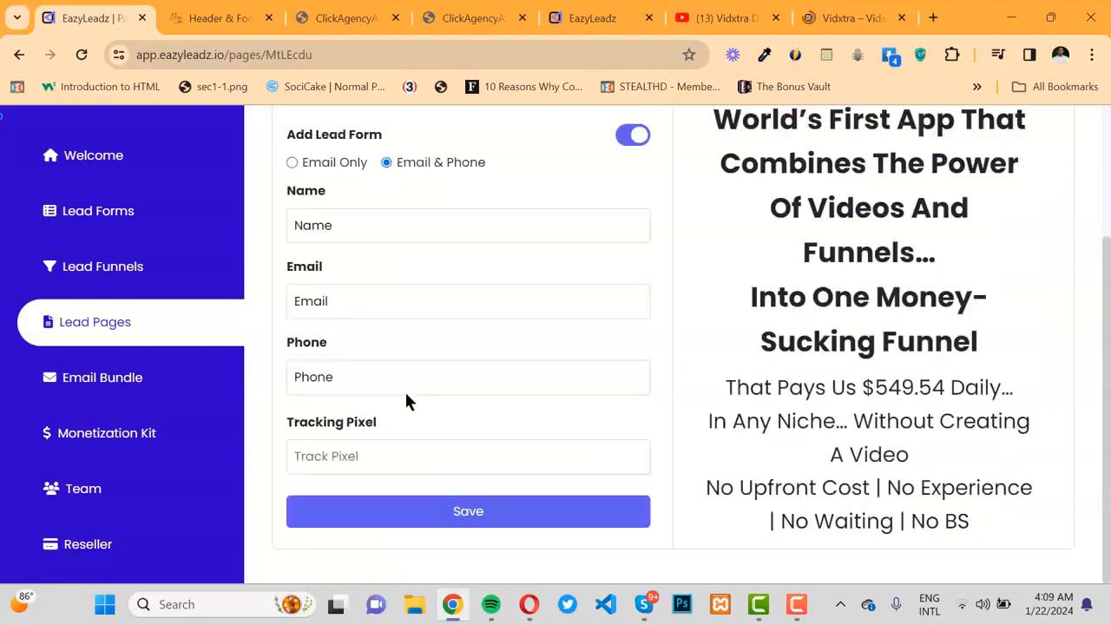
pyautogui.click(384, 515)
# Step: Copy the lead page's link, check the video, countdown and form on the live page, and return to the editor
pyautogui.click(633, 329)
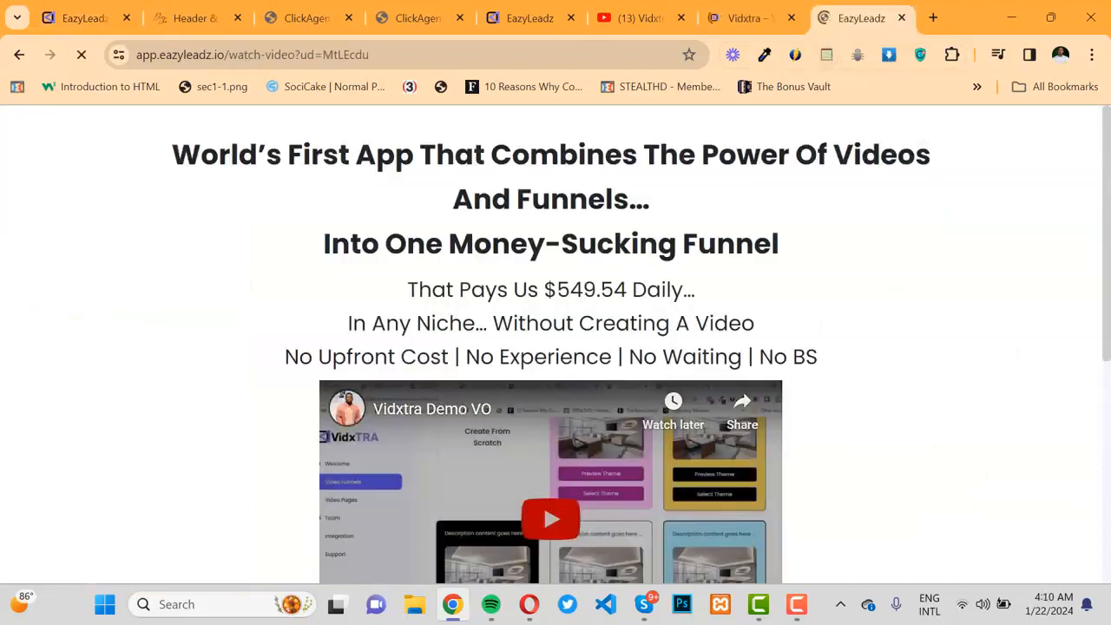
pyautogui.scroll(-5, 935, 338)
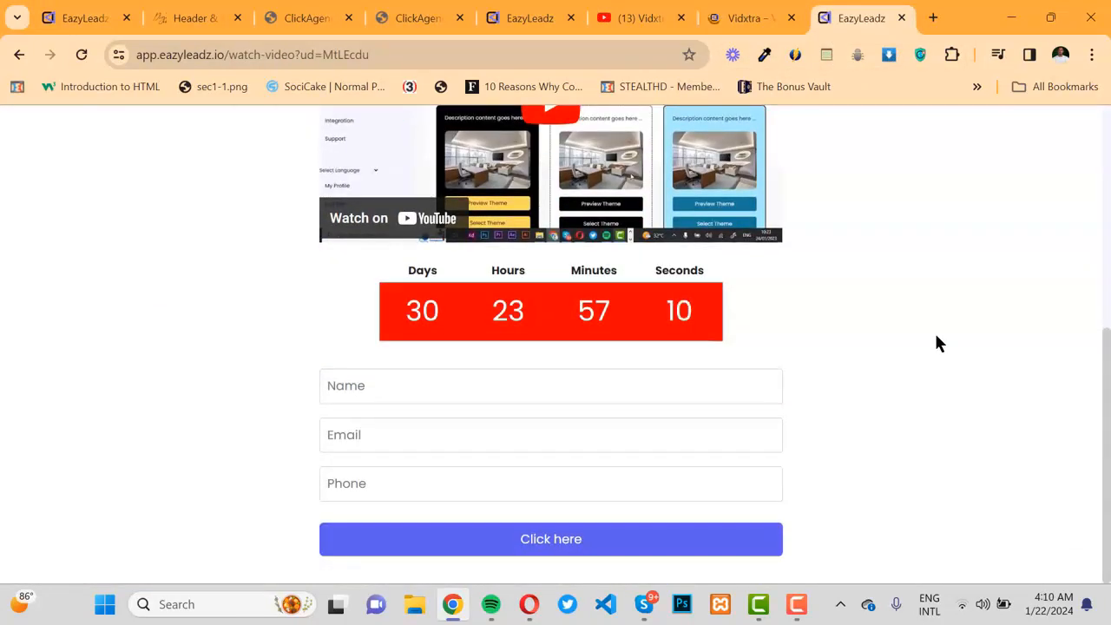
pyautogui.click(71, 20)
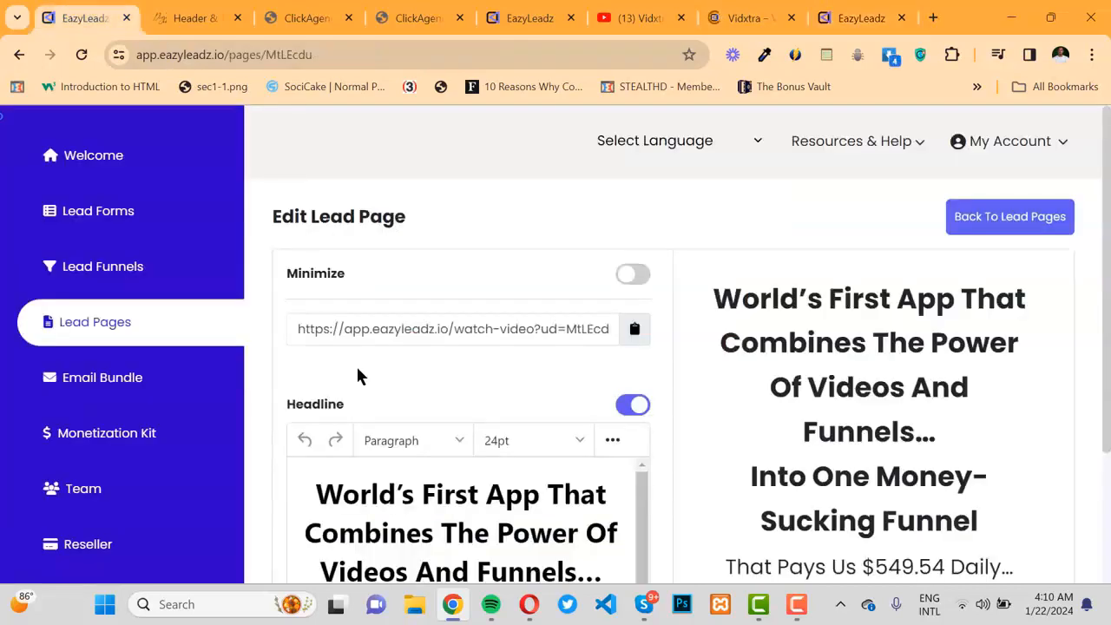